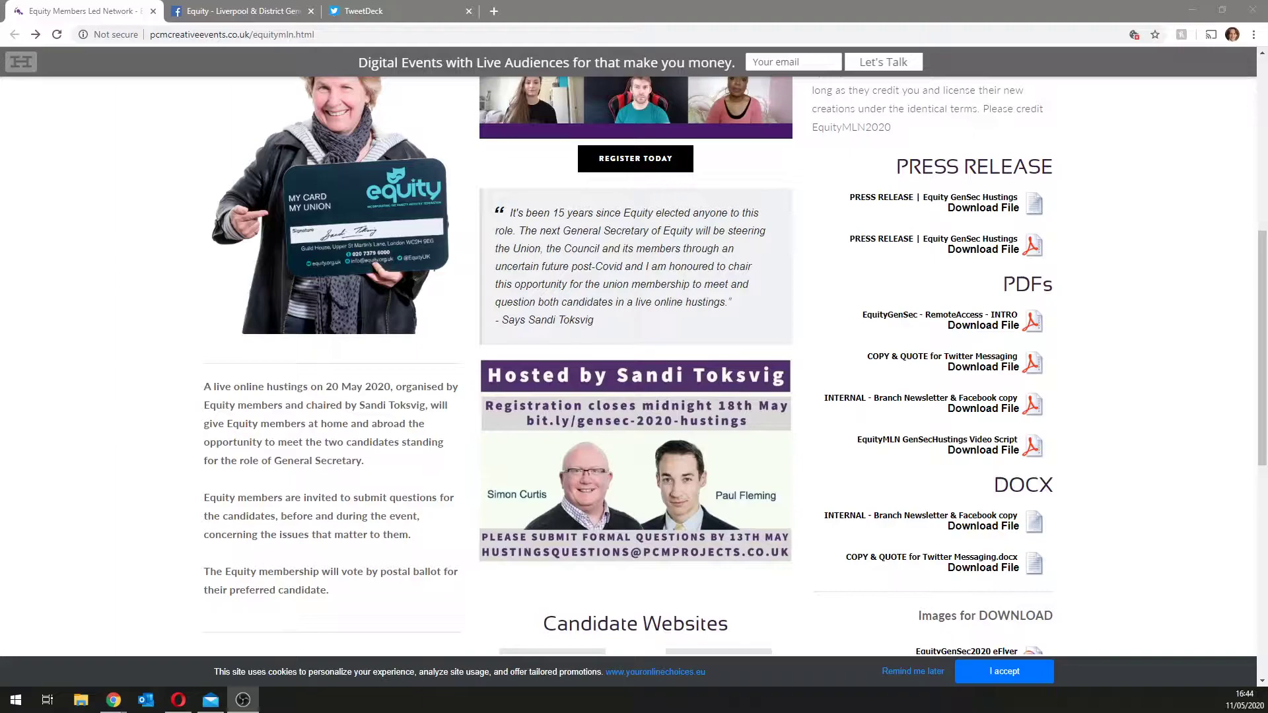
- Open the "COPY & QUOTE for Twitter Messaging" PDF from the press kit page and look through its key social media messages
{"action": "scroll", "coordinate": [200, 394], "scroll_direction": "up", "scroll_amount": 7}
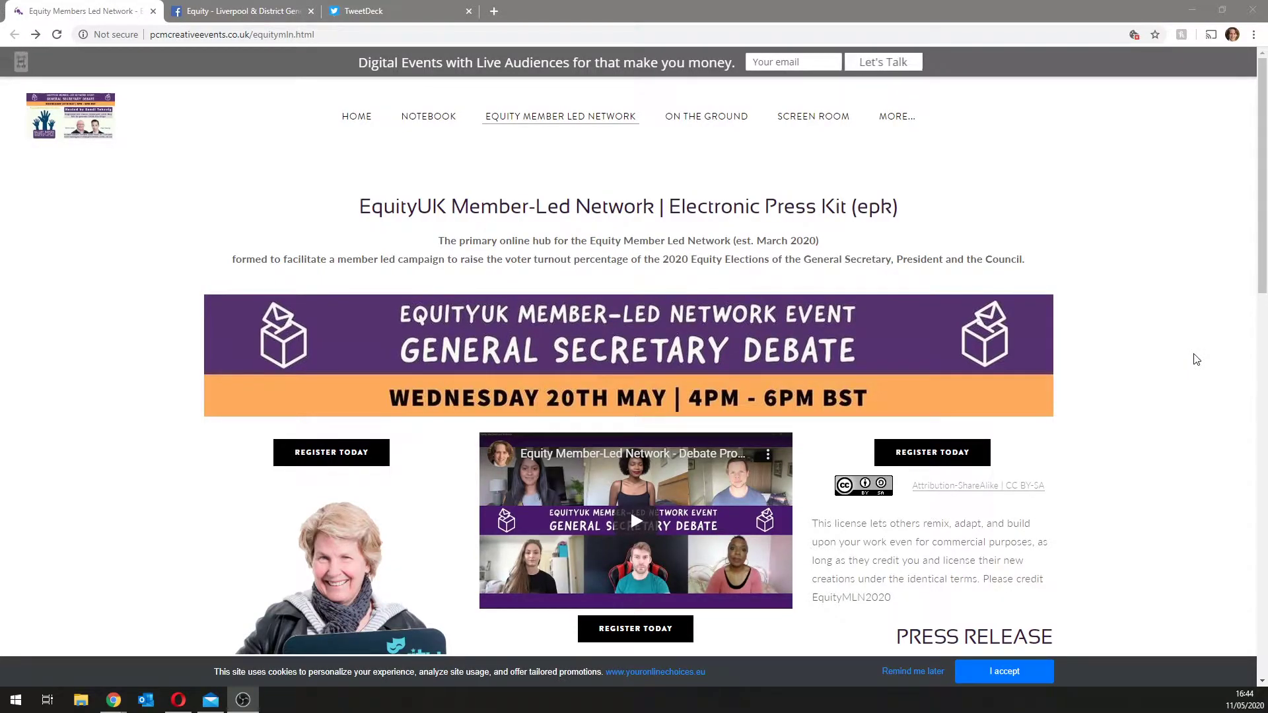
{"action": "scroll", "coordinate": [1186, 363], "scroll_direction": "down", "scroll_amount": 3}
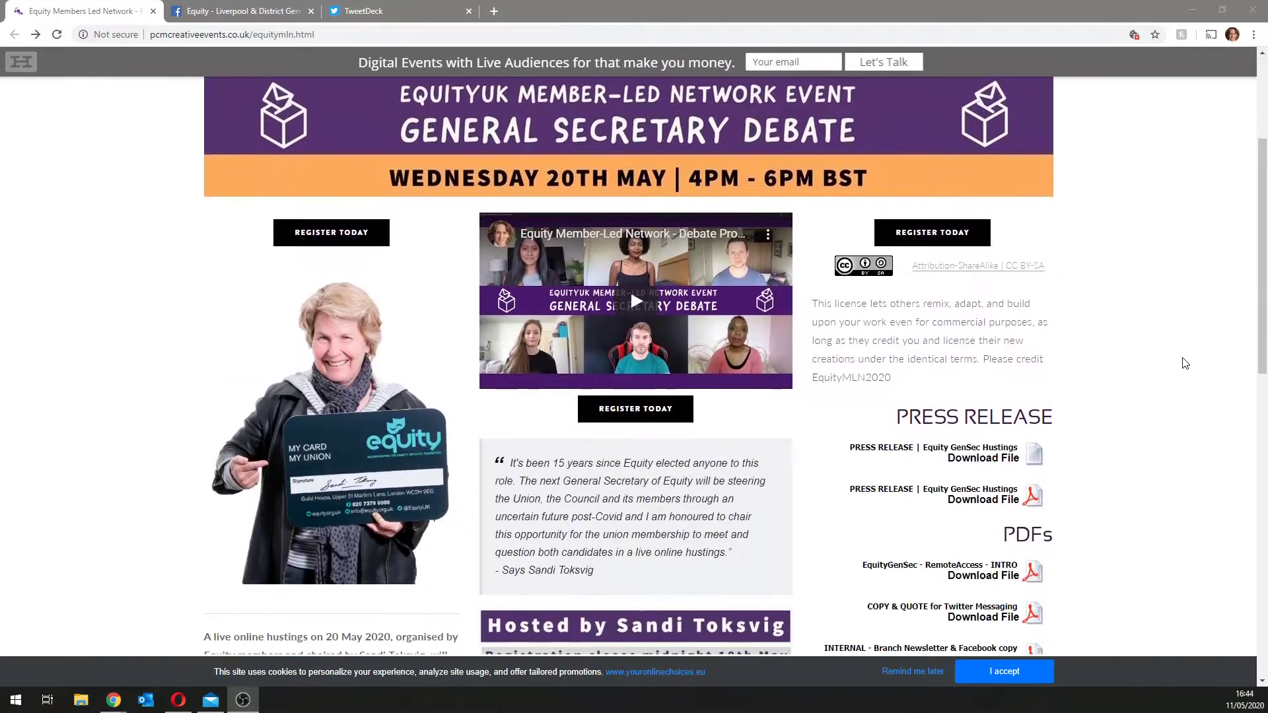
{"action": "scroll", "coordinate": [1185, 363], "scroll_direction": "down", "scroll_amount": 2}
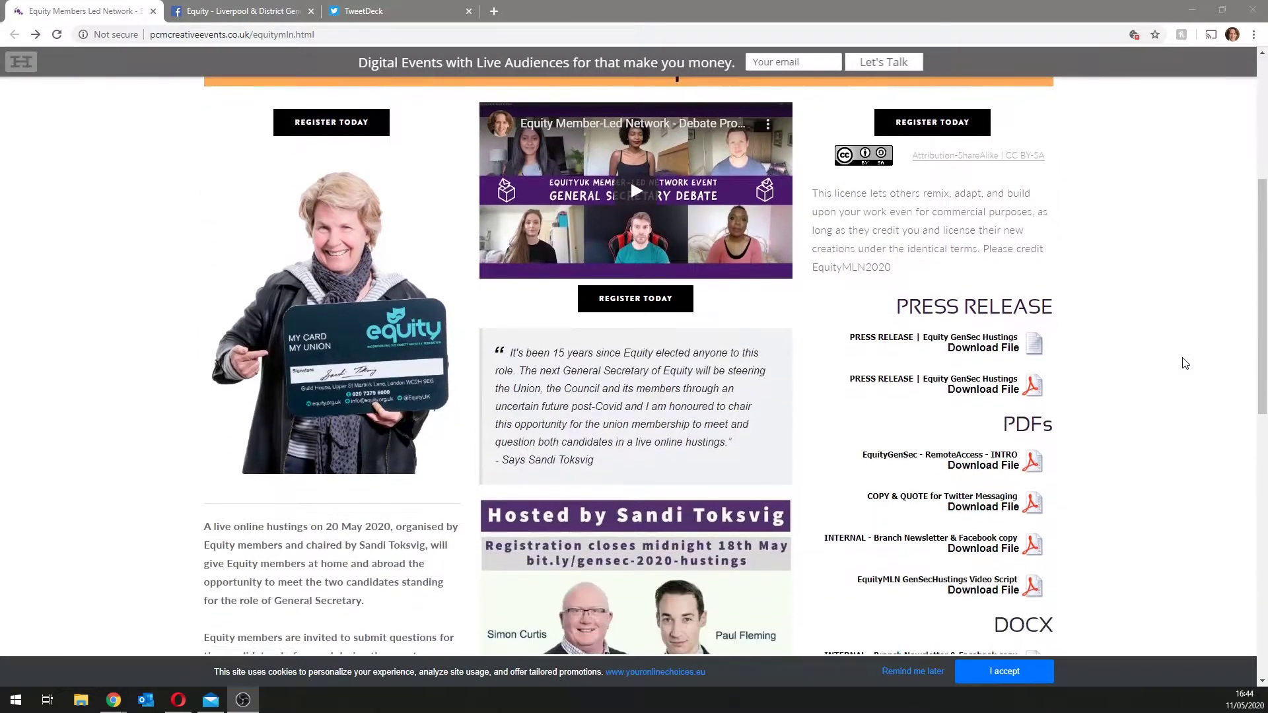
{"action": "left_click", "coordinate": [978, 508]}
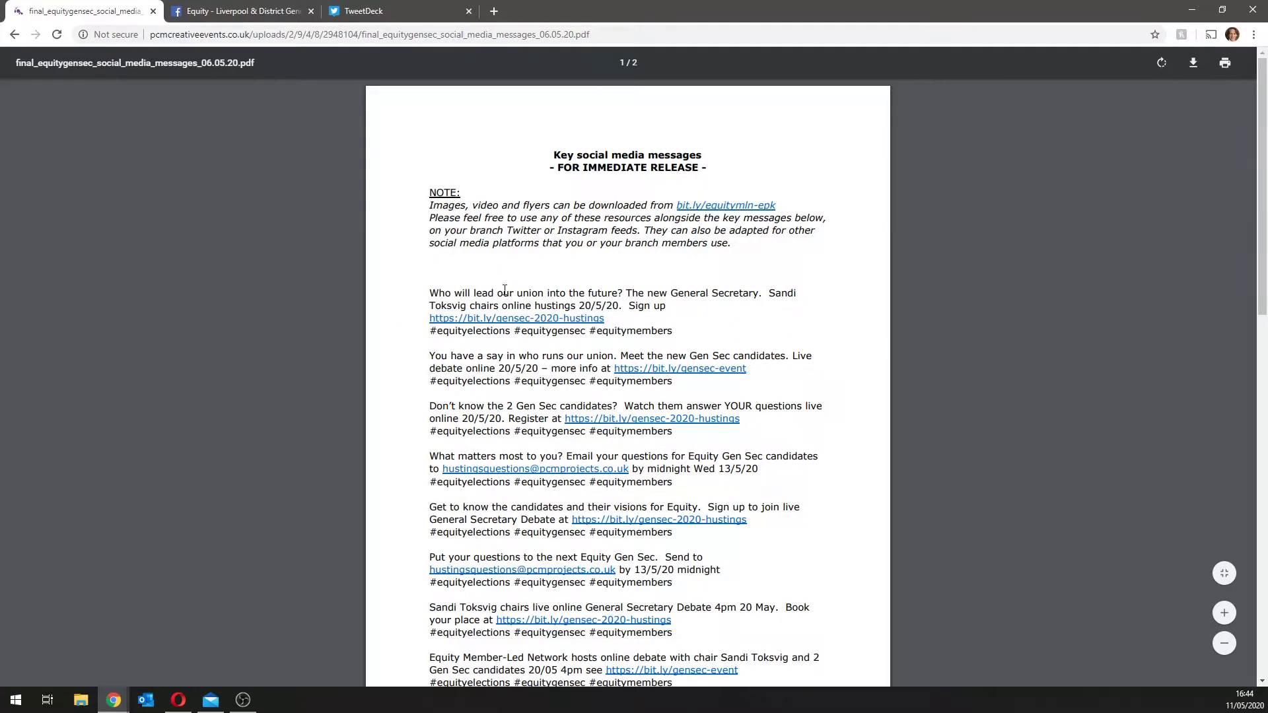
{"action": "scroll", "coordinate": [751, 346], "scroll_direction": "down", "scroll_amount": 5}
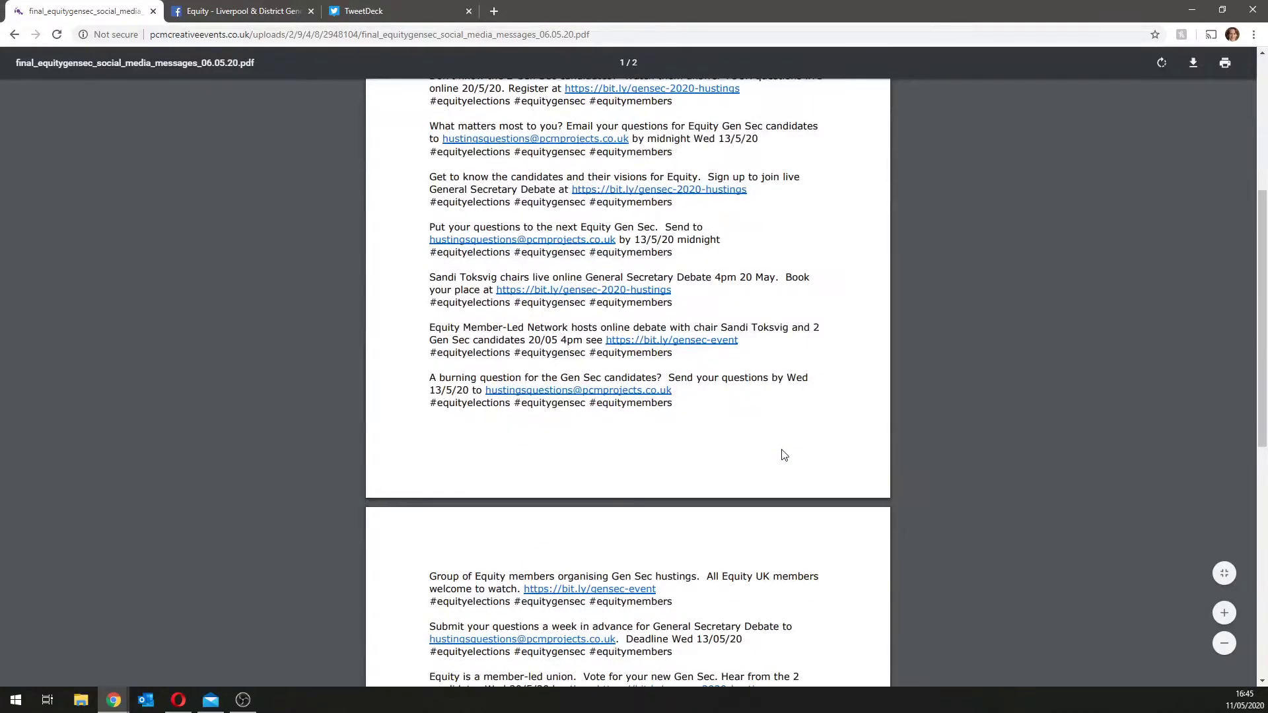
{"action": "scroll", "coordinate": [693, 362], "scroll_direction": "down", "scroll_amount": 3}
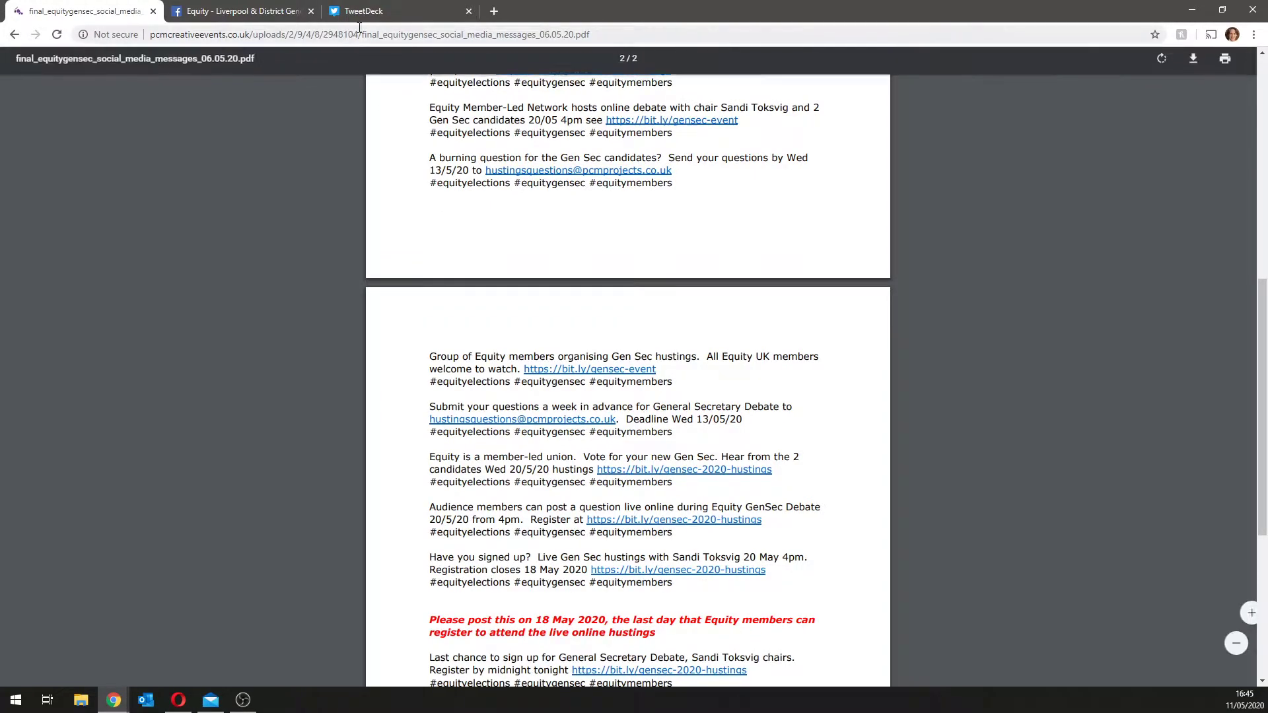
- Switch to TweetDeck and examine the column types that can be added, including Scheduled, without adding one
{"action": "left_click", "coordinate": [387, 17]}
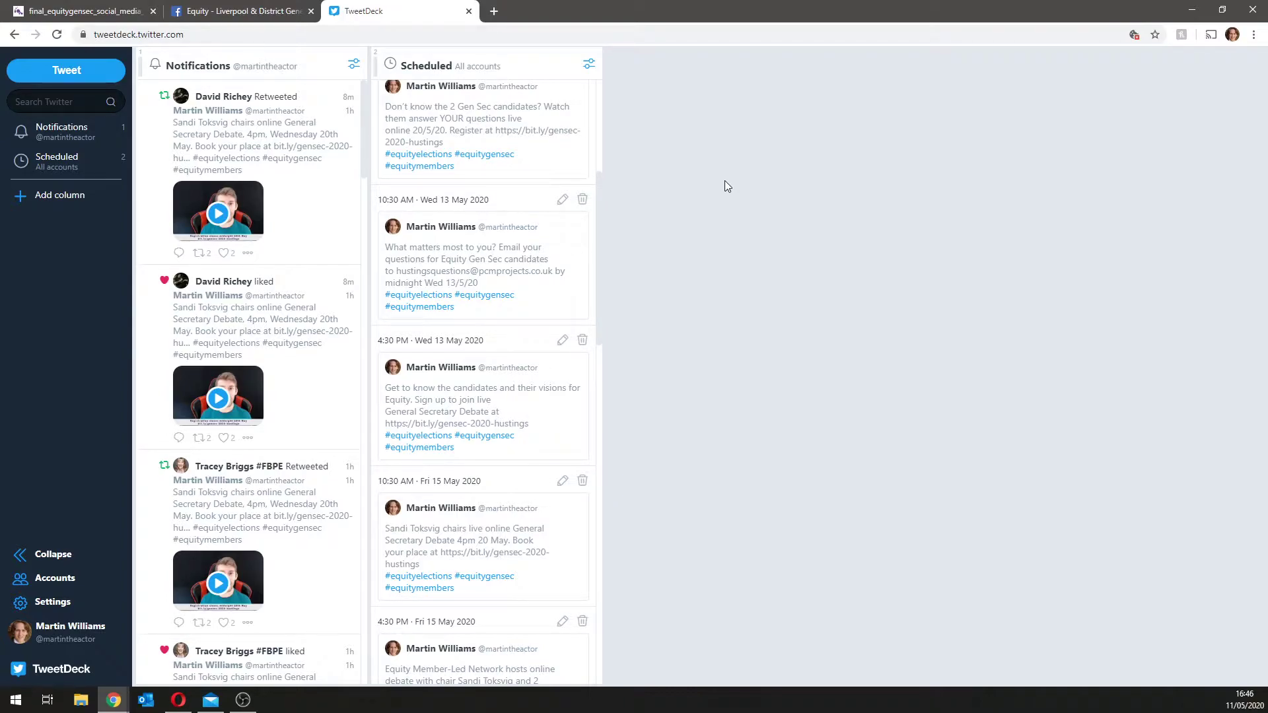
{"action": "scroll", "coordinate": [498, 155], "scroll_direction": "up", "scroll_amount": 5}
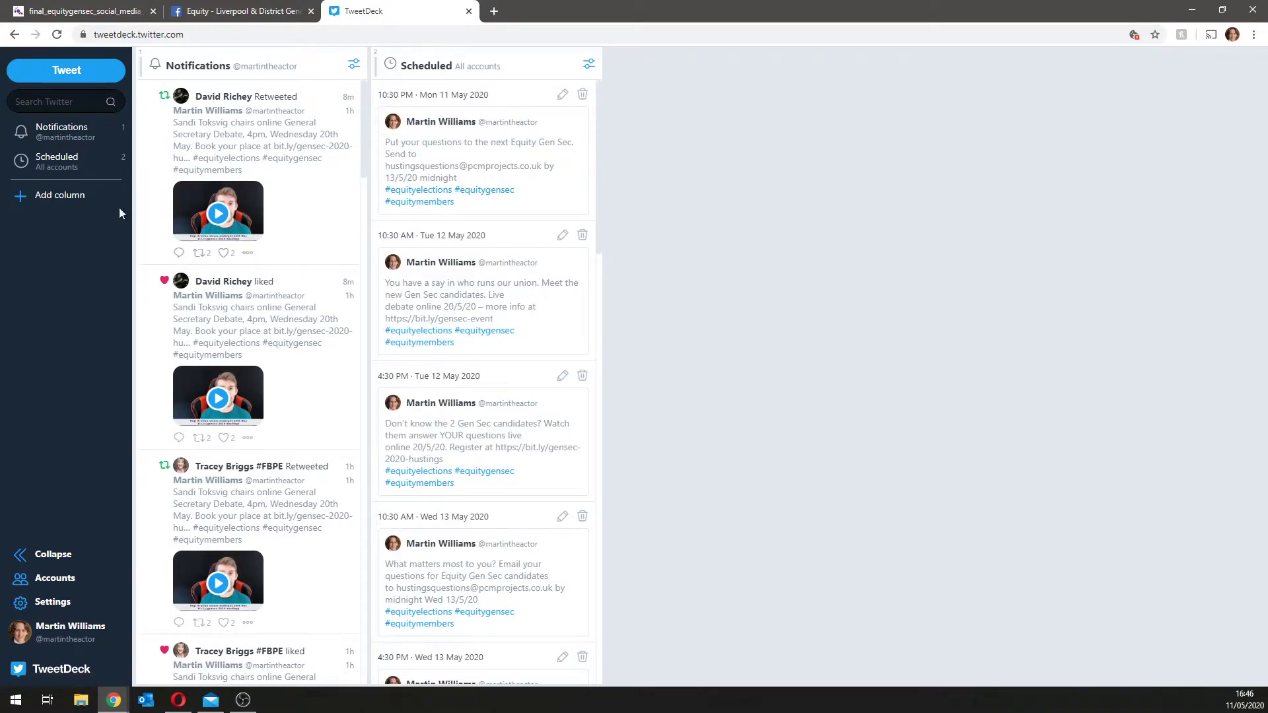
{"action": "left_click", "coordinate": [42, 205]}
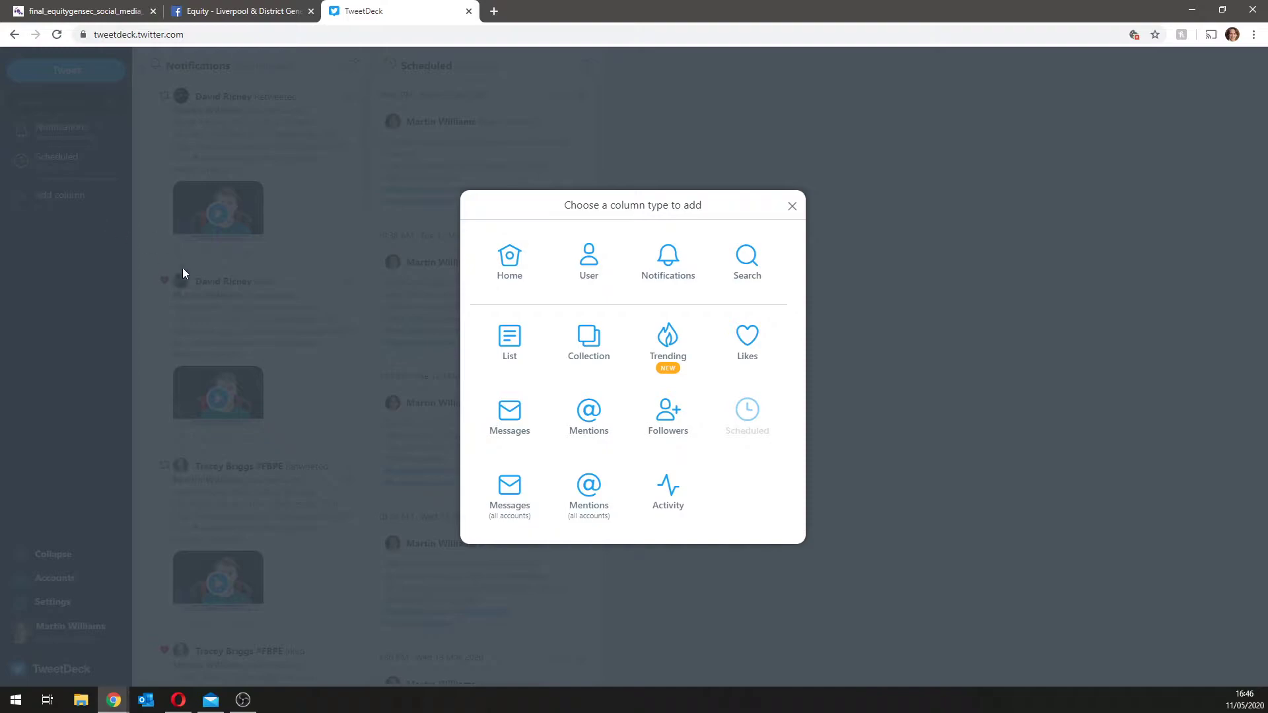
{"action": "left_click", "coordinate": [791, 208]}
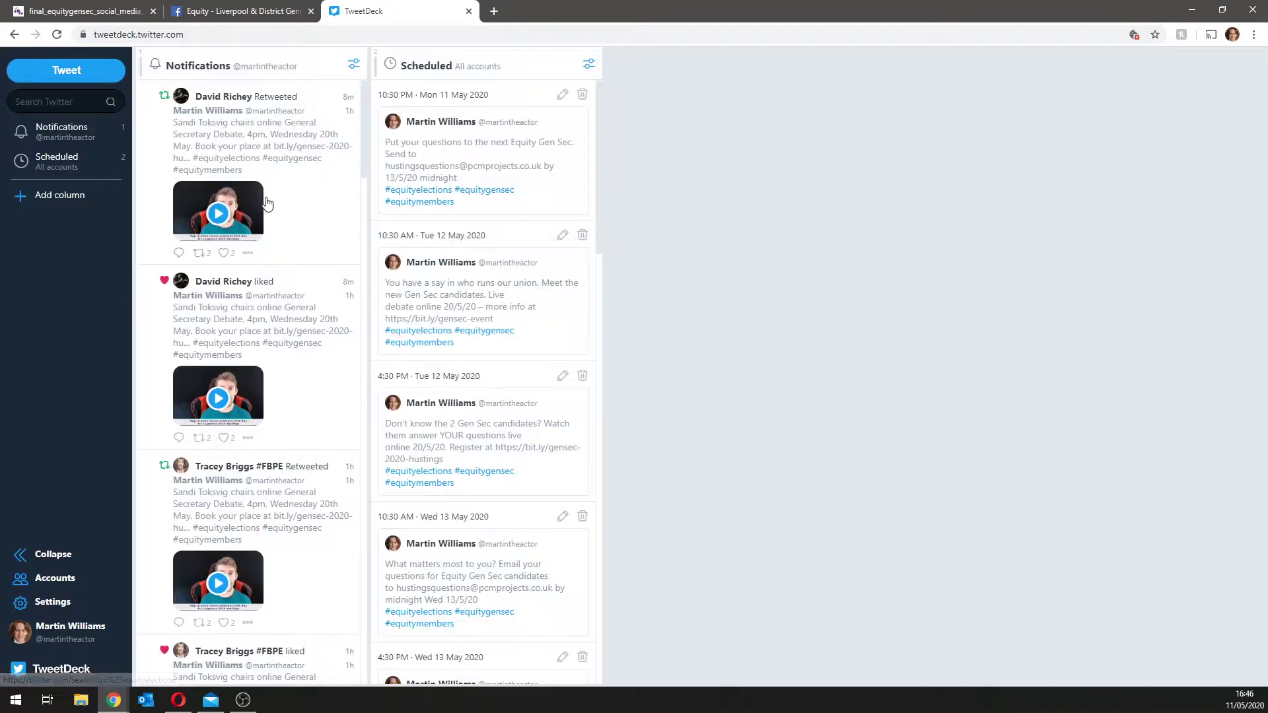
{"action": "left_click", "coordinate": [61, 198]}
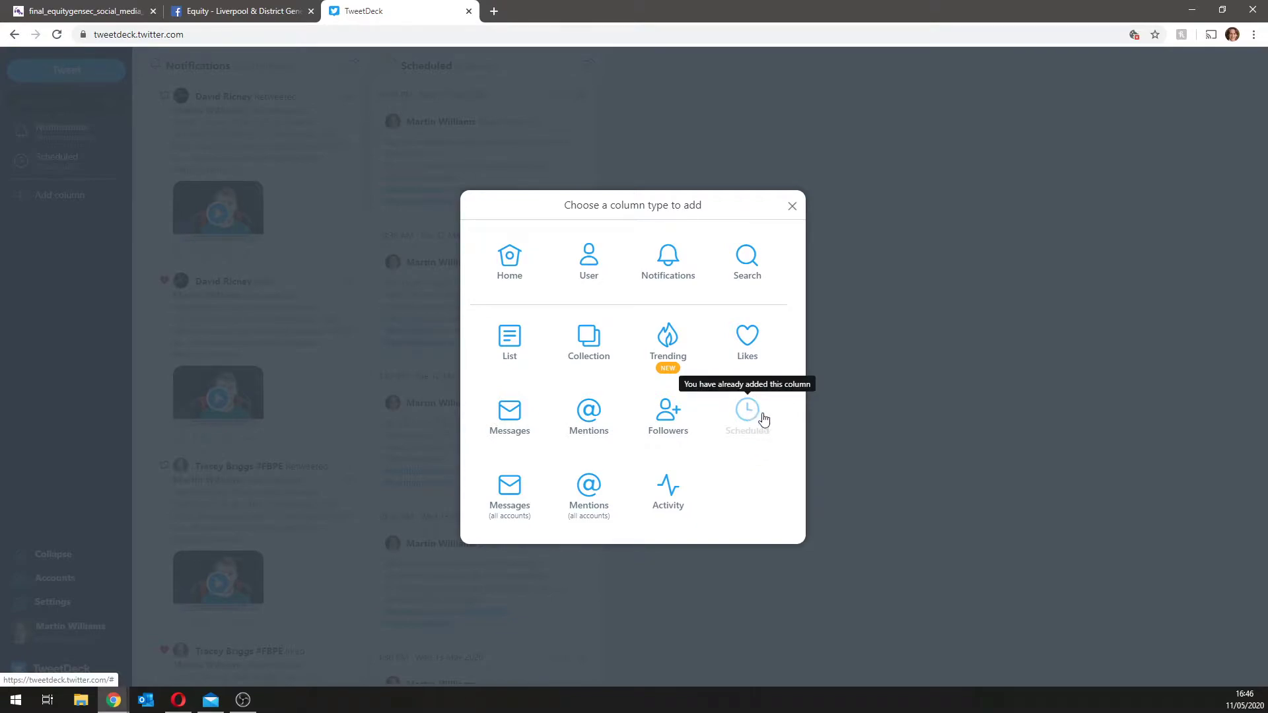
{"action": "left_click", "coordinate": [793, 206]}
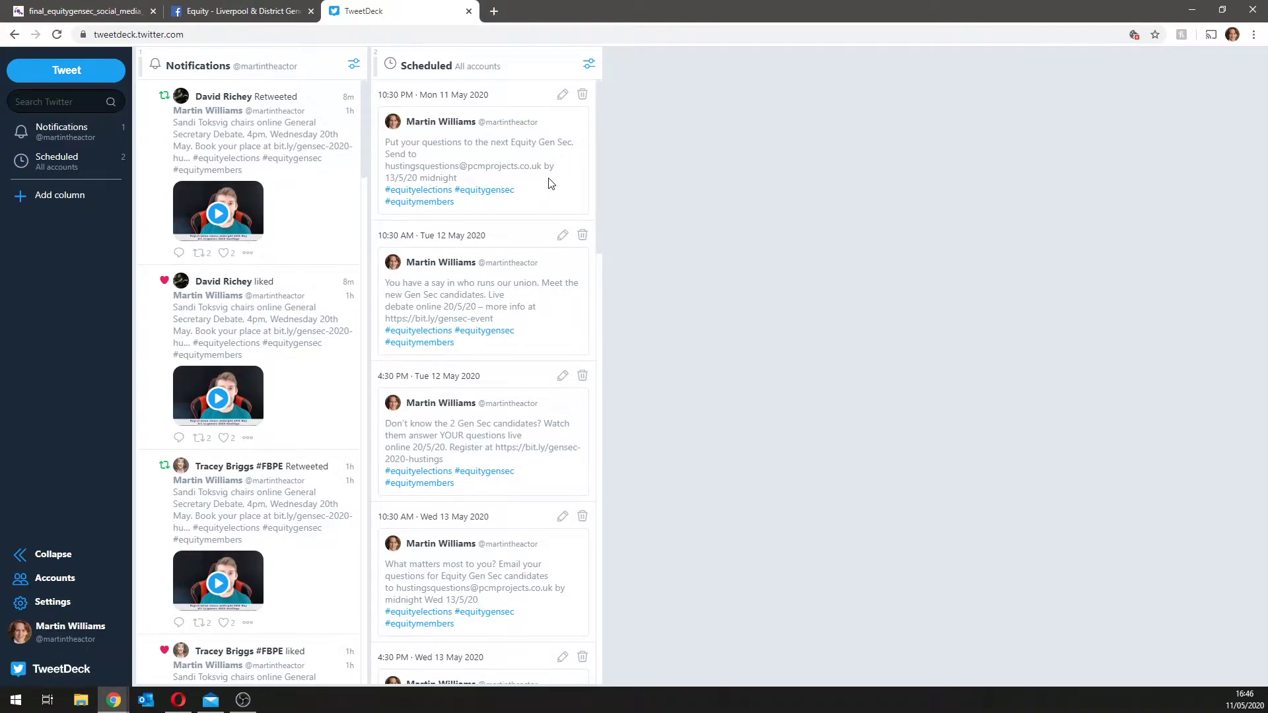
- Compare the social media messages PDF with the tweets queued in TweetDeck's Scheduled column
{"action": "left_click", "coordinate": [85, 11]}
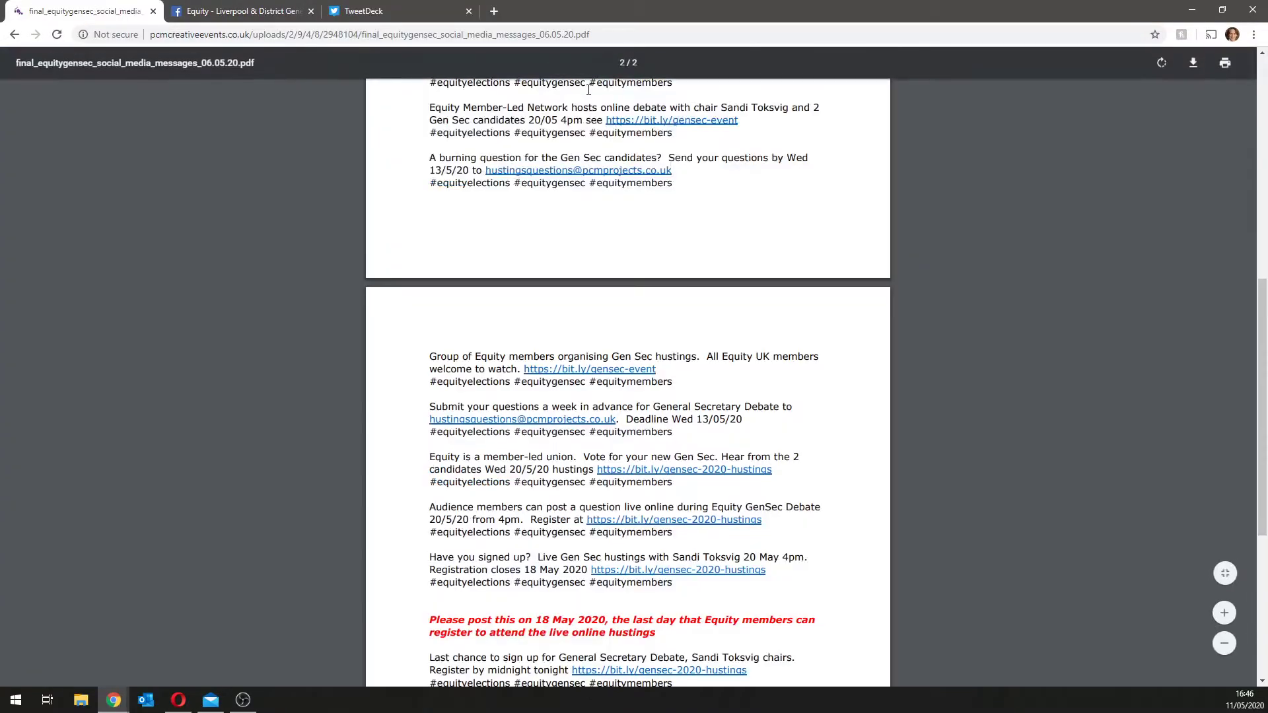
{"action": "left_click", "coordinate": [398, 8]}
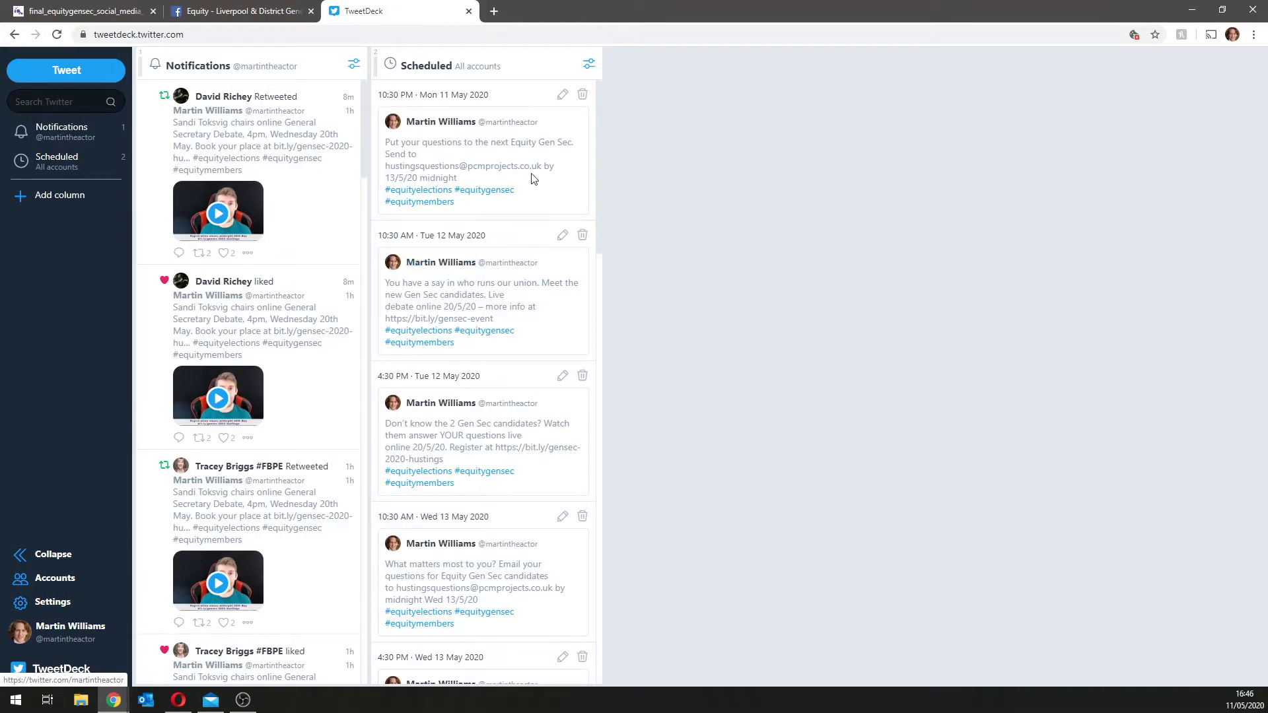
{"action": "scroll", "coordinate": [531, 176], "scroll_direction": "down", "scroll_amount": 5}
{"action": "scroll", "coordinate": [532, 177], "scroll_direction": "down", "scroll_amount": 1}
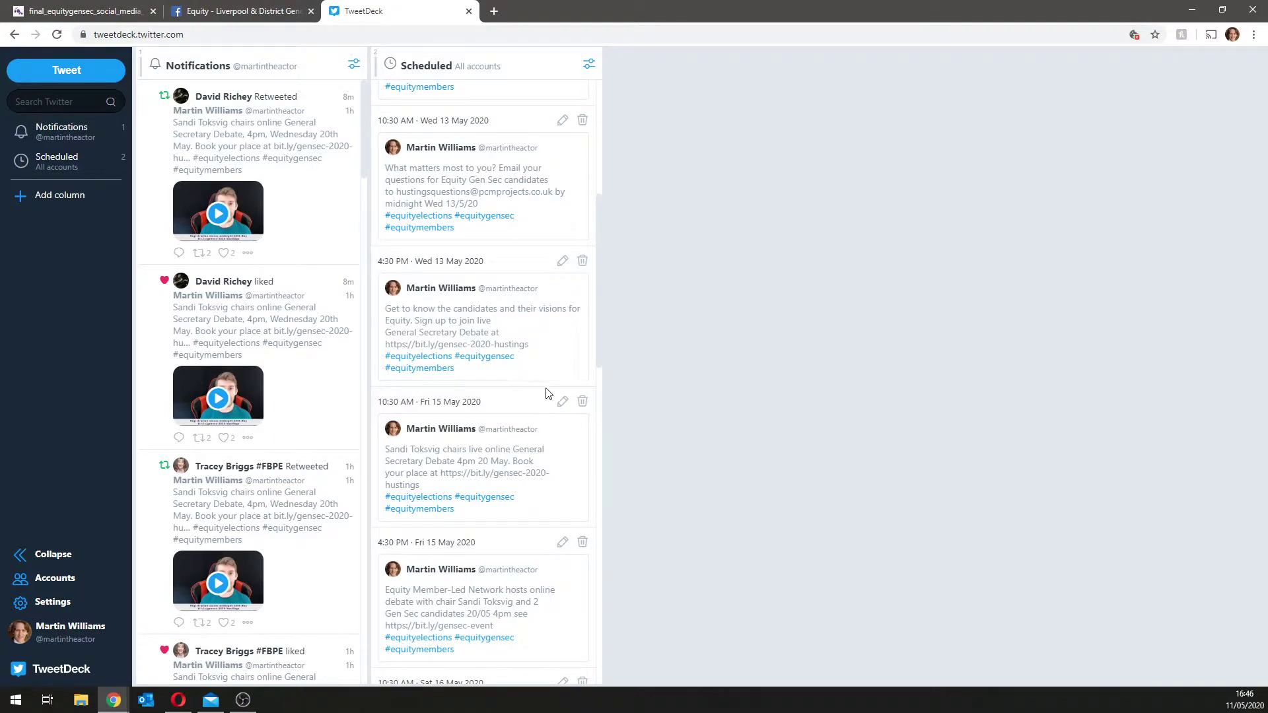
- Start a new tweet and copy the "Audience members can post a question live online" message with its link and hashtags from the PDF
{"action": "left_click", "coordinate": [45, 73]}
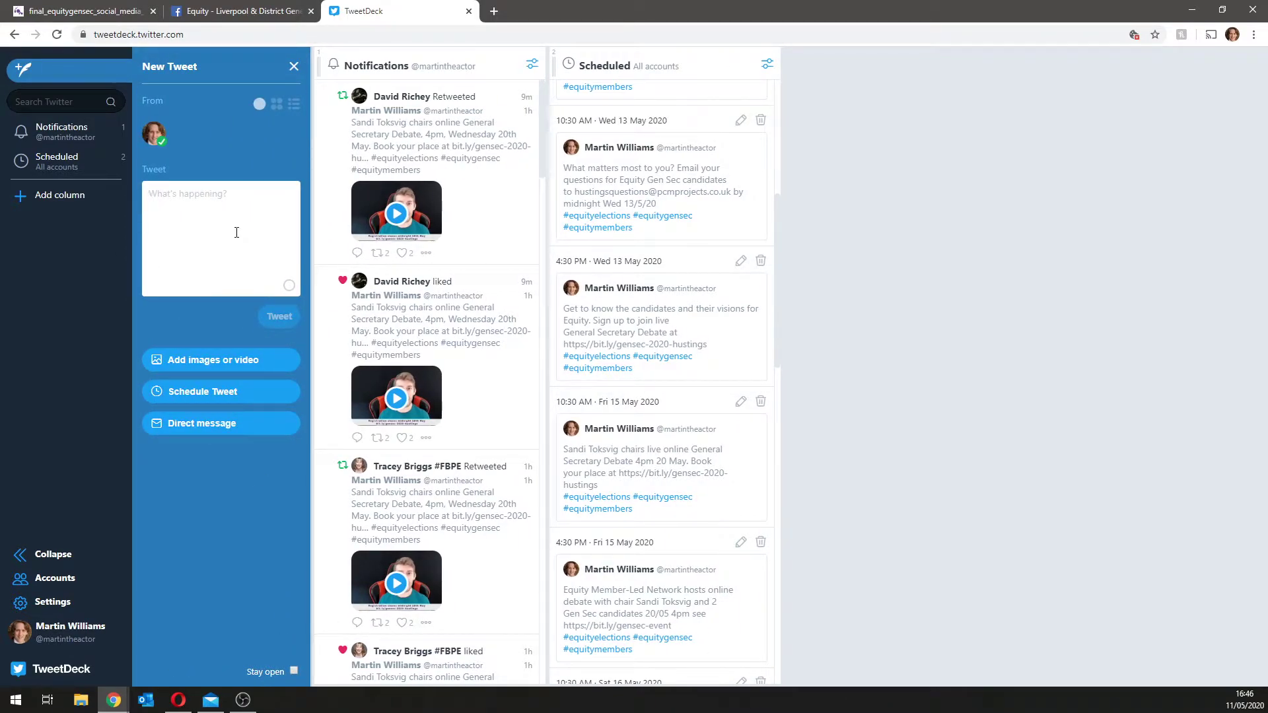
{"action": "left_click", "coordinate": [68, 11]}
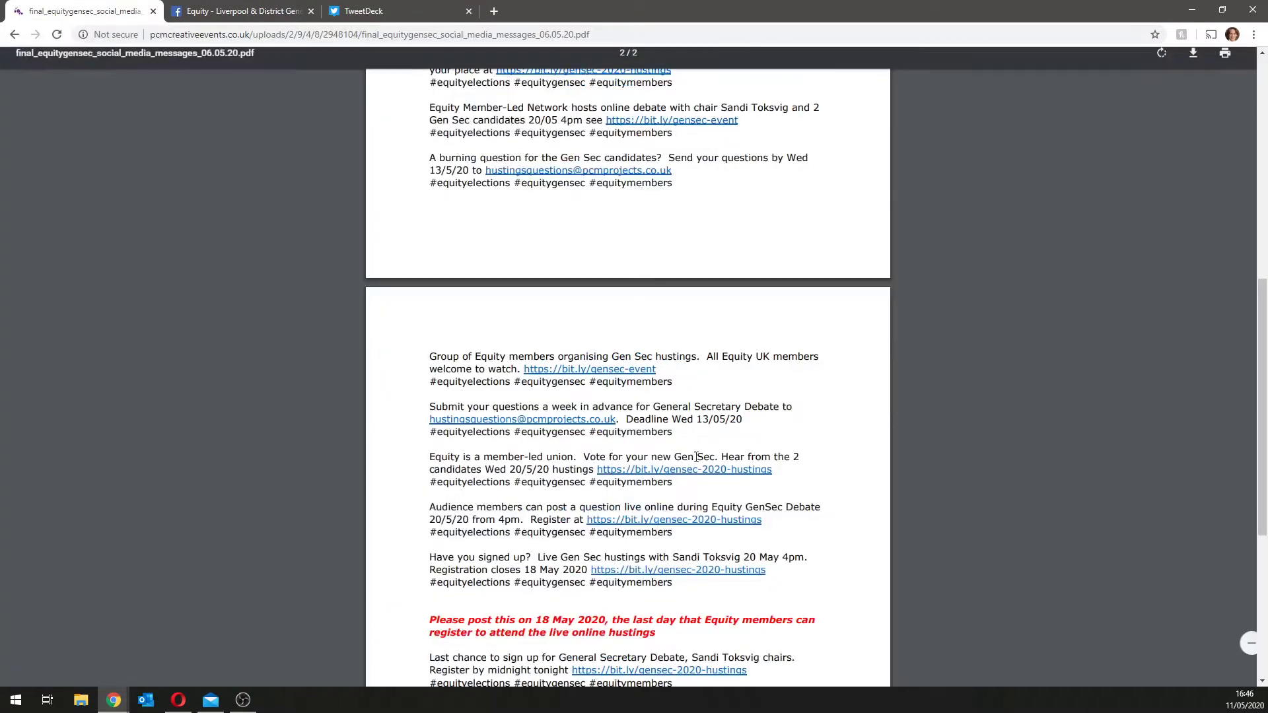
{"action": "left_click_drag", "start_coordinate": [672, 591], "coordinate": [437, 567]}
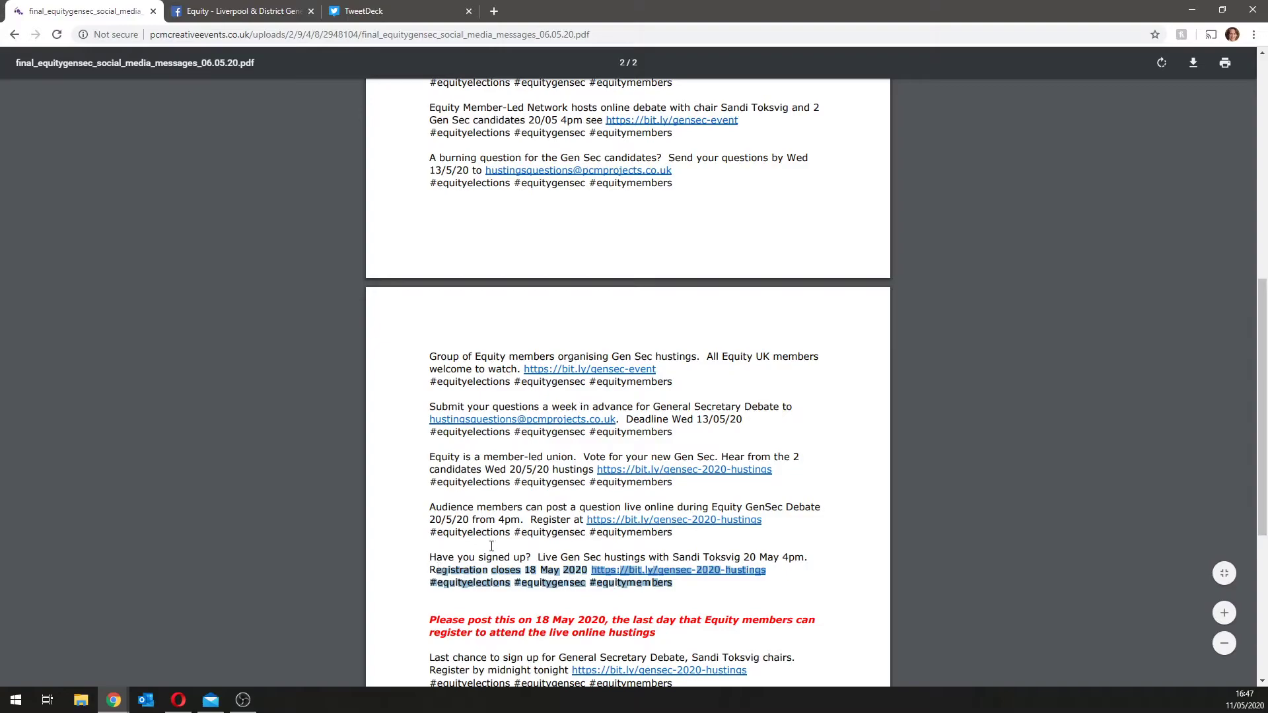
{"action": "left_click", "coordinate": [697, 539]}
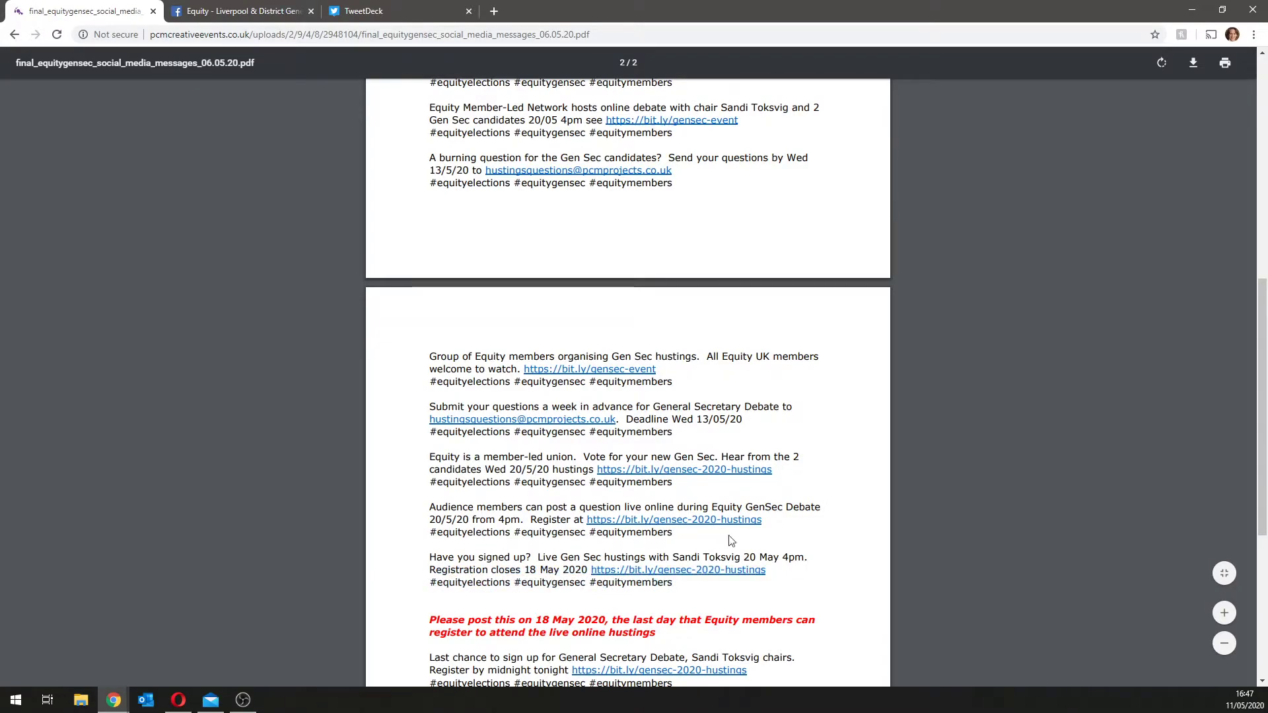
{"action": "left_click_drag", "start_coordinate": [674, 533], "coordinate": [430, 506]}
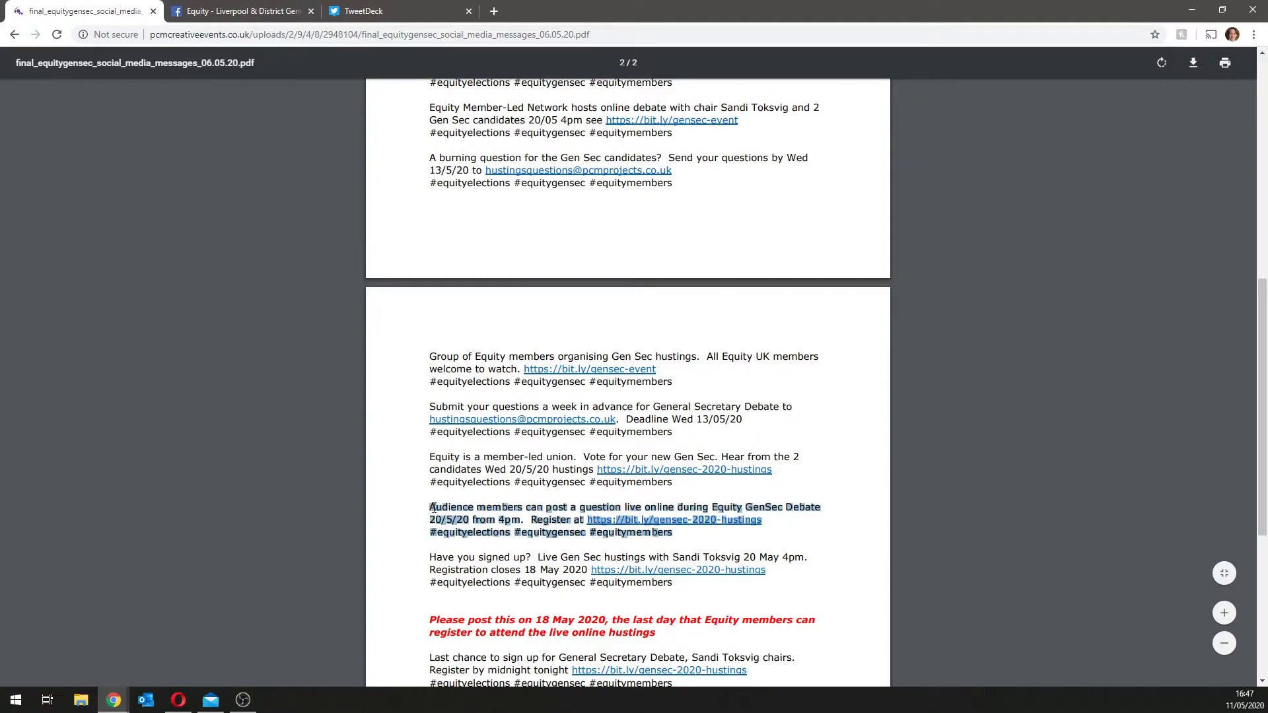
{"action": "right_click", "coordinate": [431, 509]}
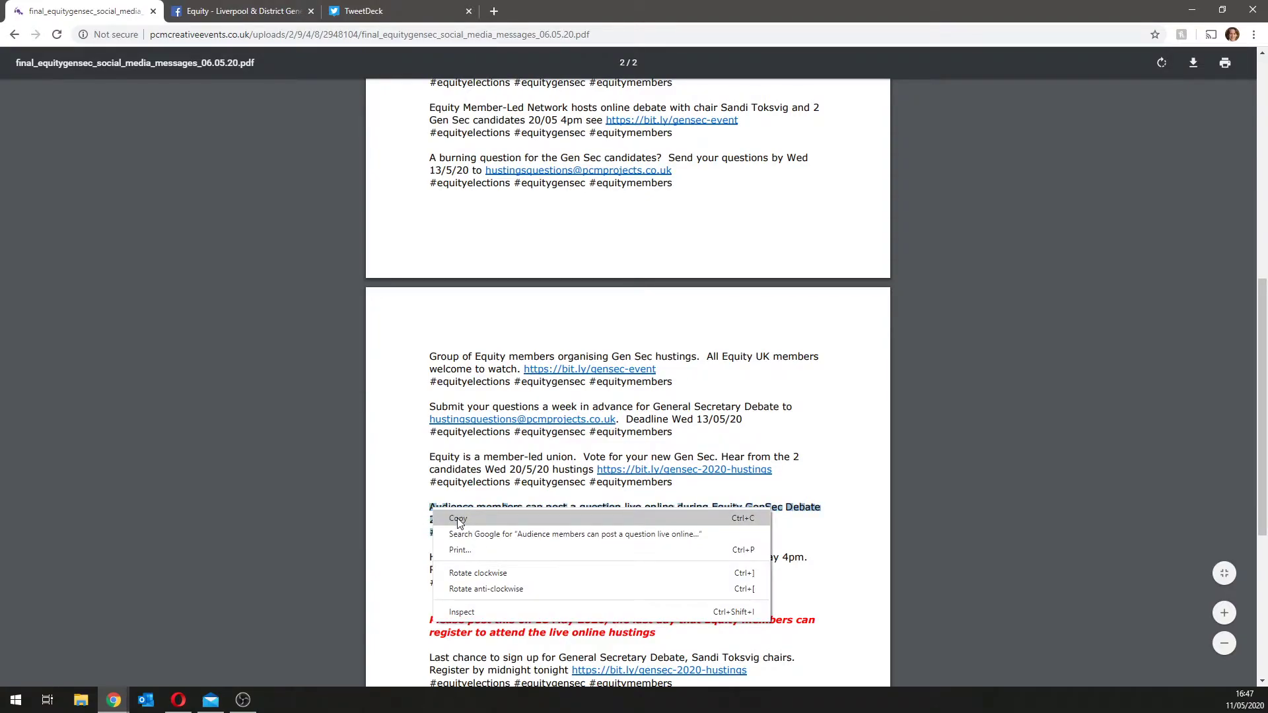
{"action": "left_click", "coordinate": [459, 519]}
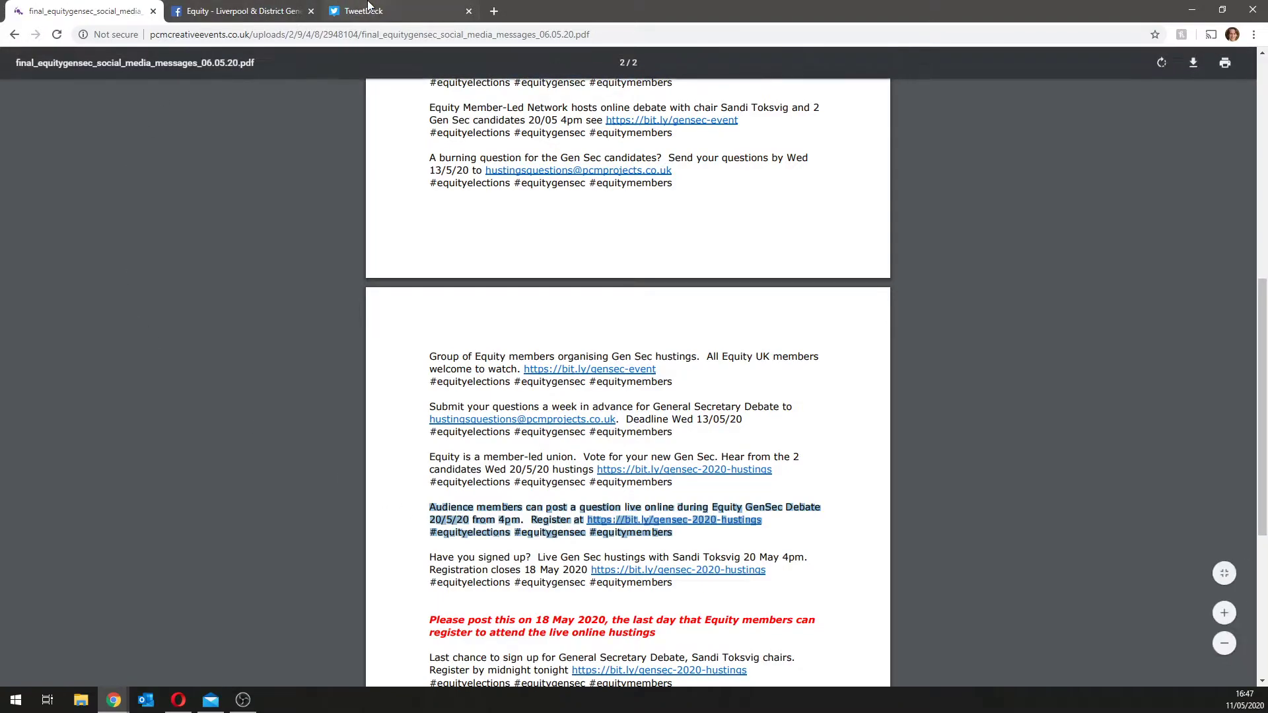
- Return to TweetDeck and paste the copied message into the new tweet
{"action": "left_click", "coordinate": [347, 15]}
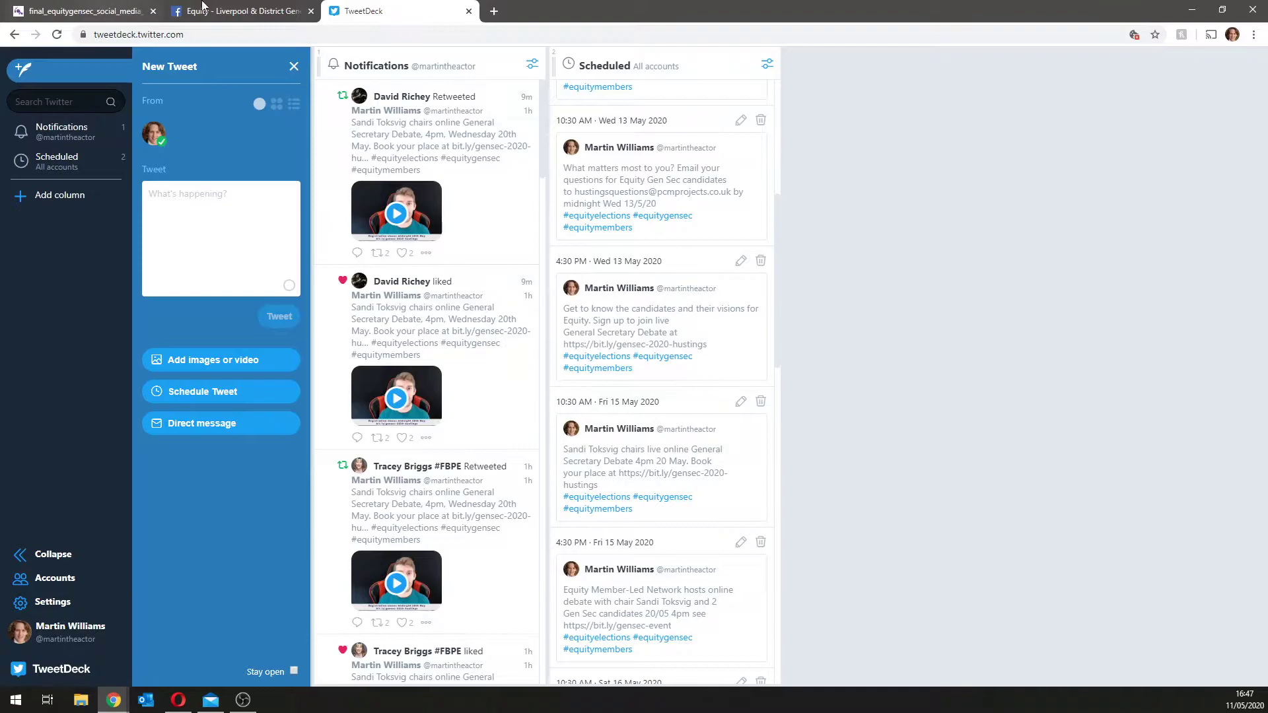
{"action": "right_click", "coordinate": [188, 201]}
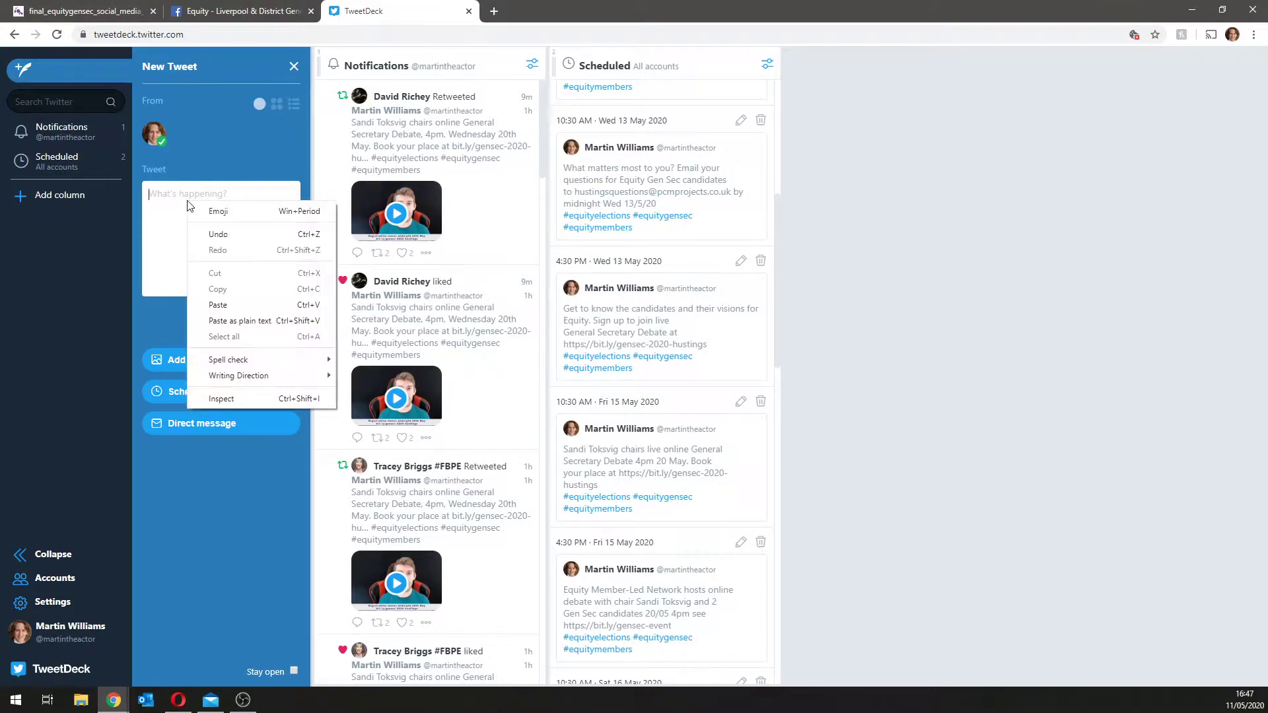
{"action": "left_click", "coordinate": [235, 302]}
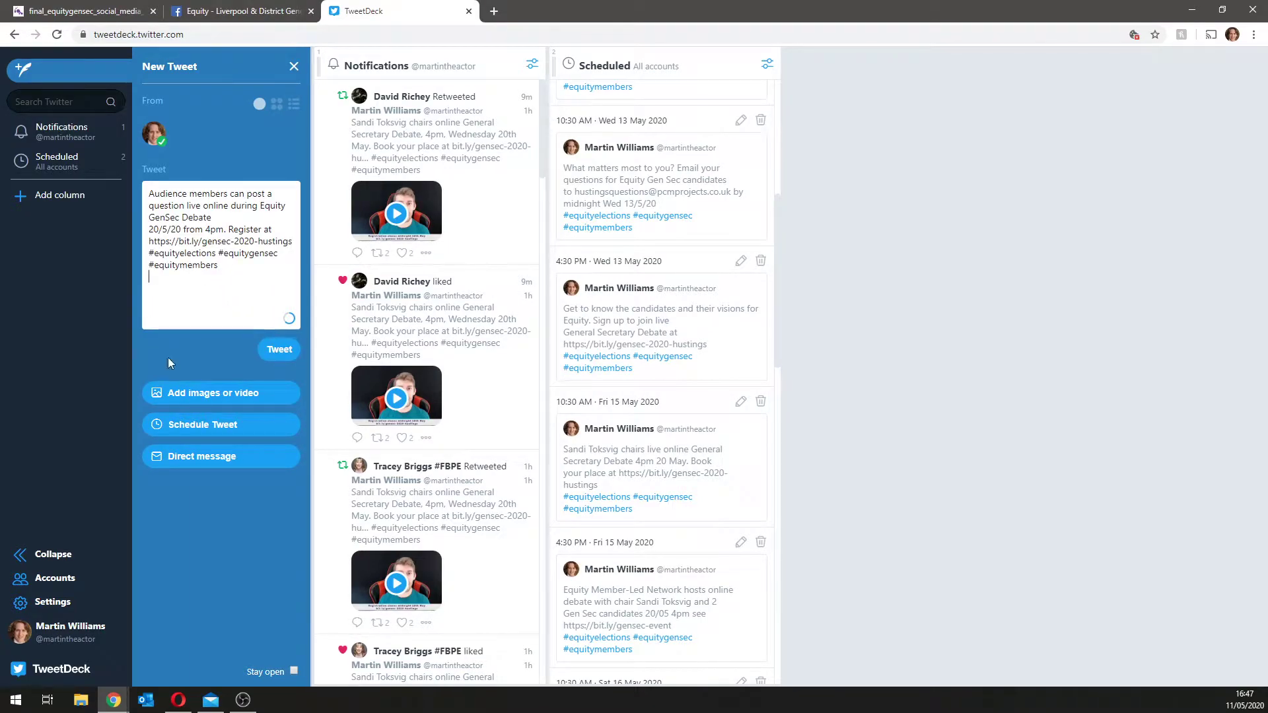
- Set the tweet's schedule to 4:30 PM on Thursday 14 May 2020
{"action": "left_click", "coordinate": [248, 433]}
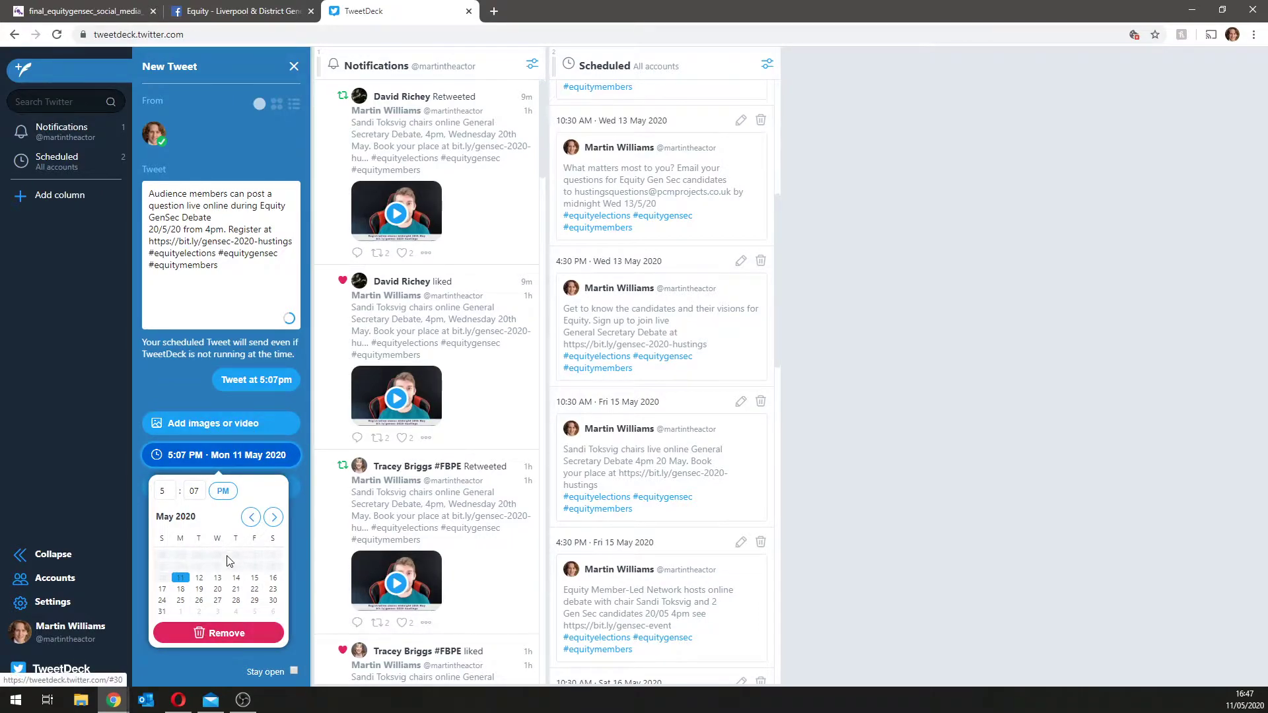
{"action": "left_click", "coordinate": [167, 493]}
{"action": "key", "text": "BackSpace"}
{"action": "type", "text": "4"}
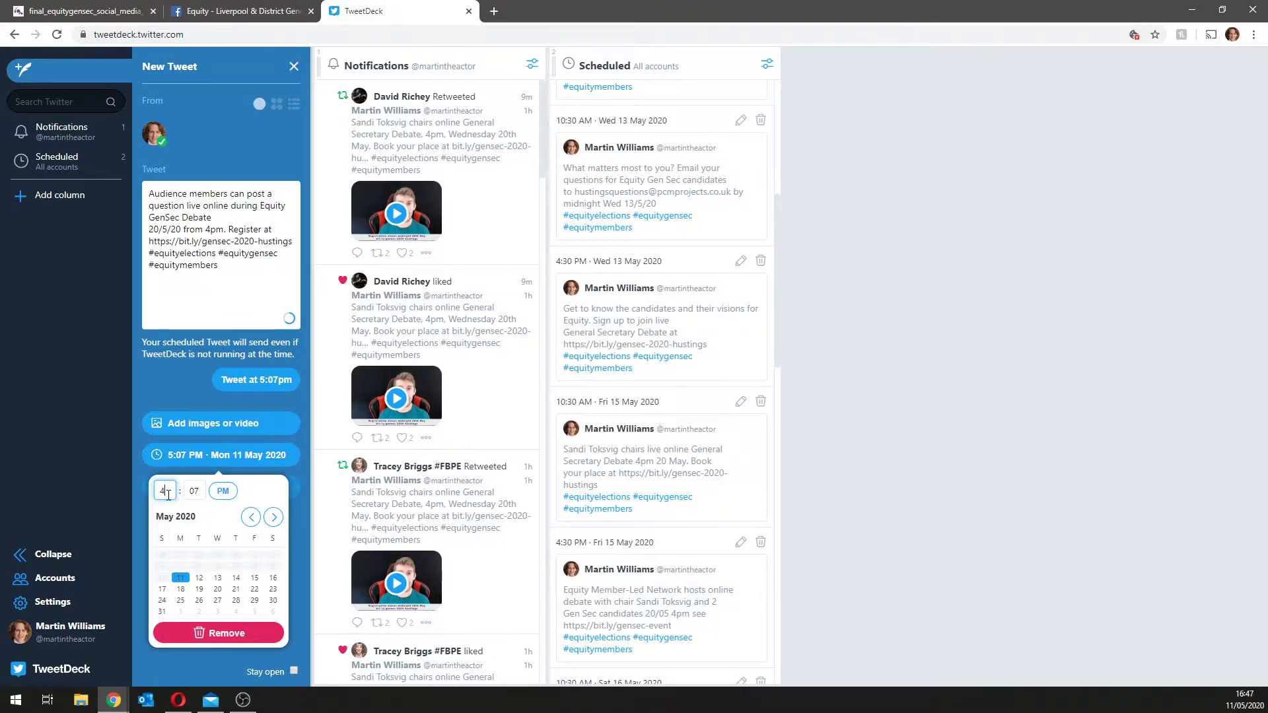
{"action": "key", "text": "Tab"}
{"action": "type", "text": "30"}
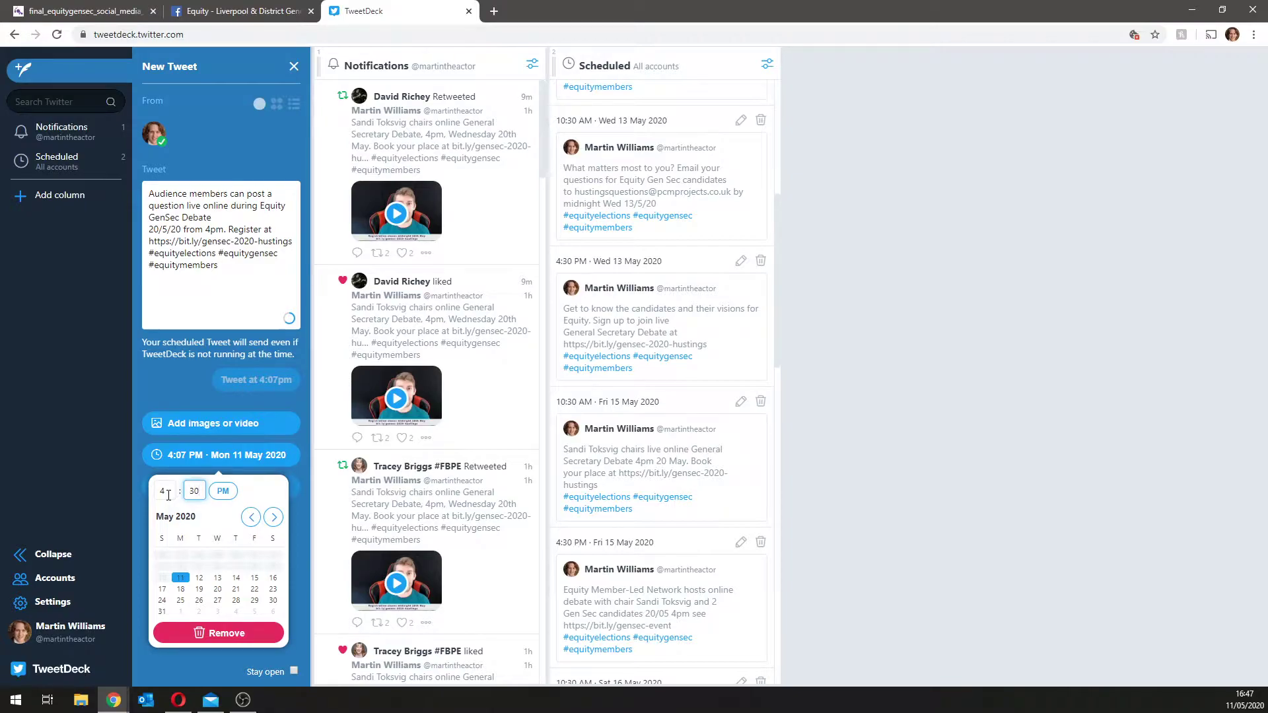
{"action": "left_click", "coordinate": [256, 488]}
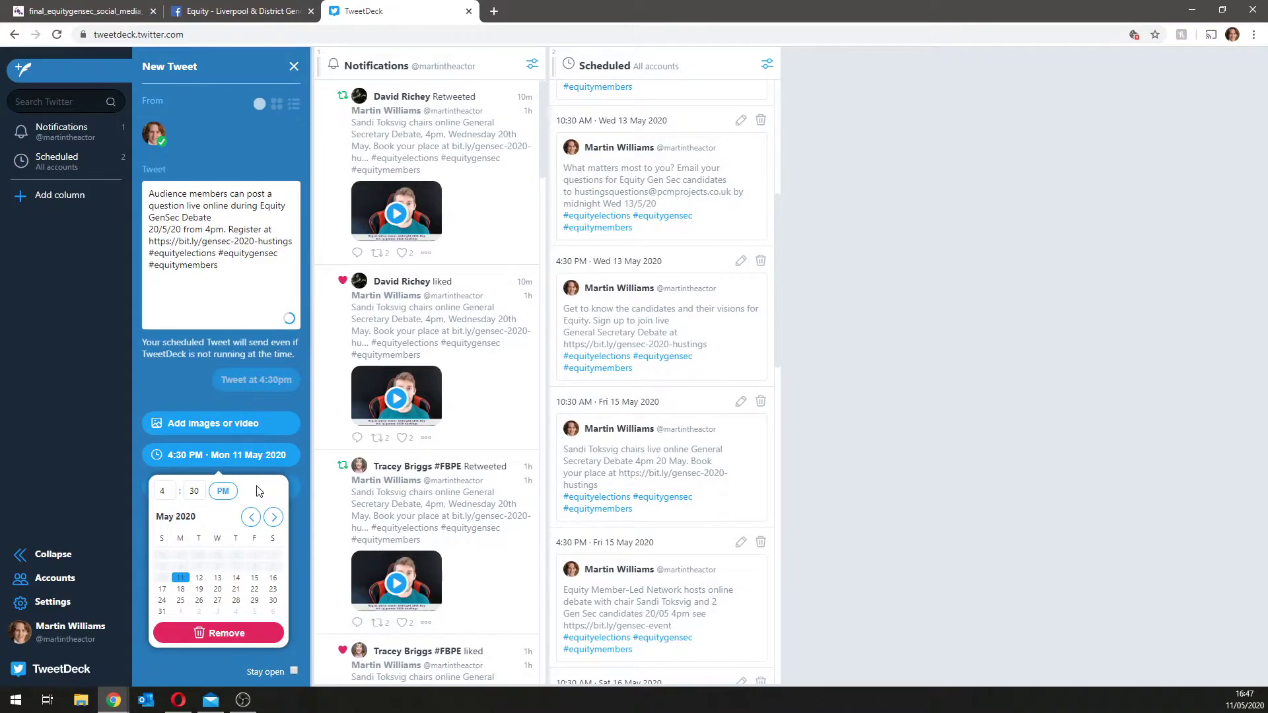
{"action": "left_click", "coordinate": [235, 578]}
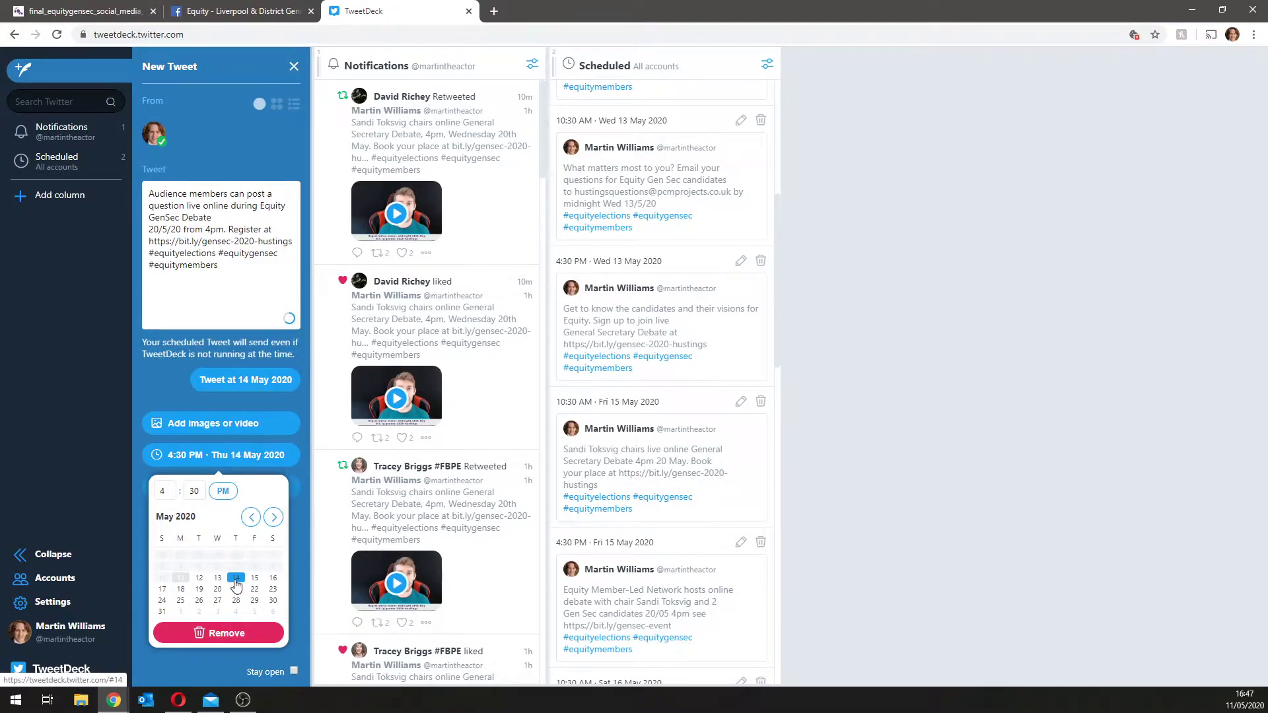
- Try the tweet time's AM/PM switch and restore PM, and browse the calendar's following months before returning to May 2020
{"action": "left_click", "coordinate": [231, 494]}
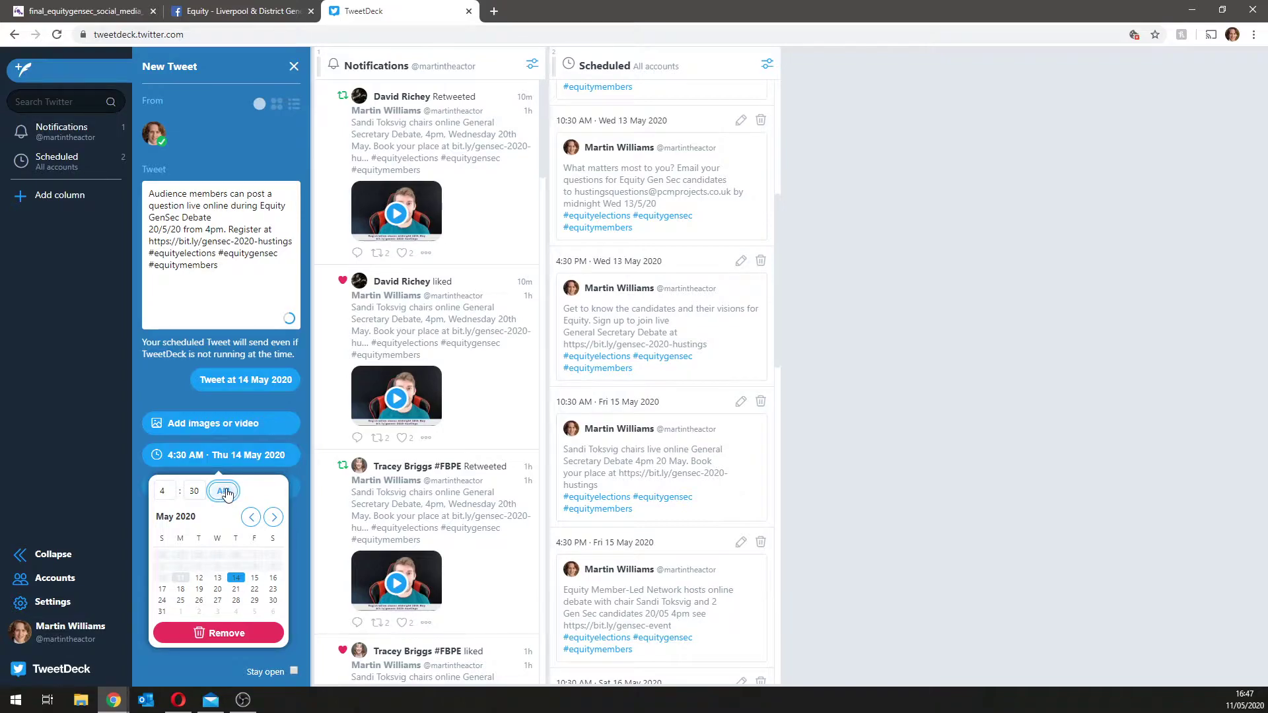
{"action": "left_click", "coordinate": [238, 494]}
{"action": "left_click", "coordinate": [274, 518]}
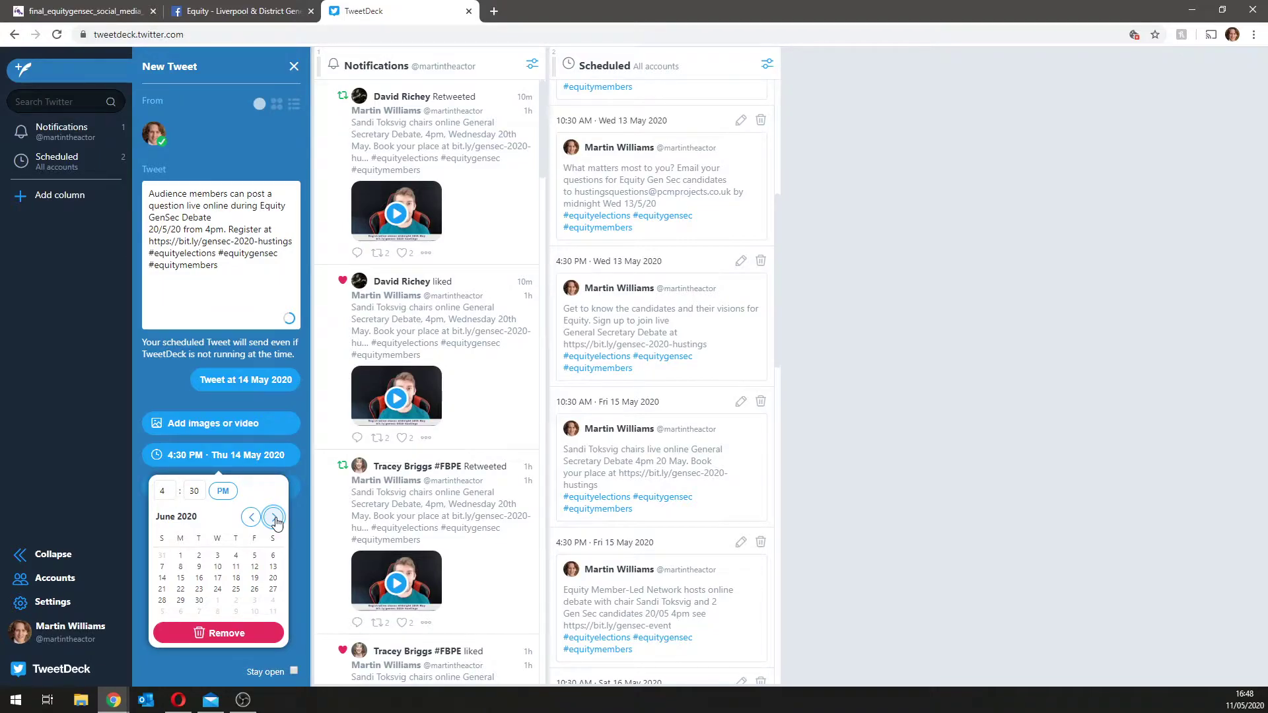
{"action": "left_click", "coordinate": [274, 518]}
{"action": "left_click", "coordinate": [274, 518]}
{"action": "left_click", "coordinate": [274, 518]}
{"action": "left_click", "coordinate": [251, 518]}
{"action": "left_click", "coordinate": [251, 518]}
{"action": "left_click", "coordinate": [251, 518]}
{"action": "left_click", "coordinate": [251, 519]}
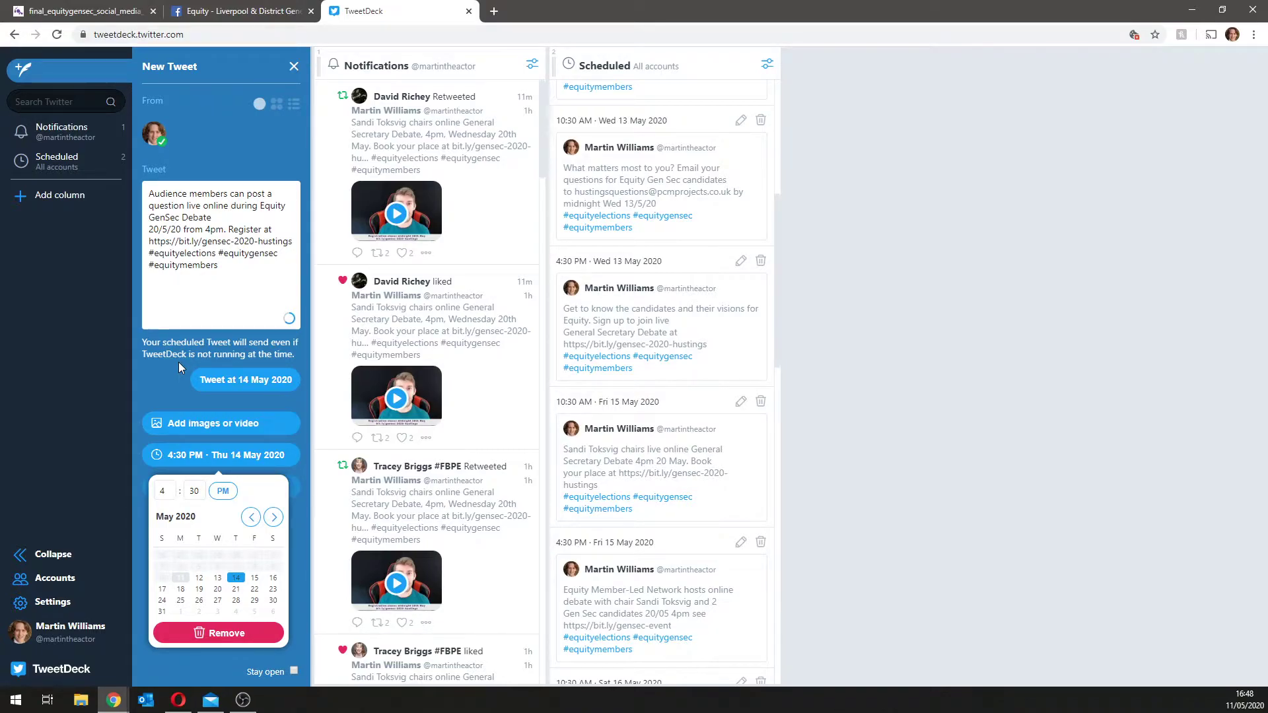
- Submit the scheduled tweet for 14 May 2020 and review the Scheduled column from its earliest entry
{"action": "left_click", "coordinate": [224, 382]}
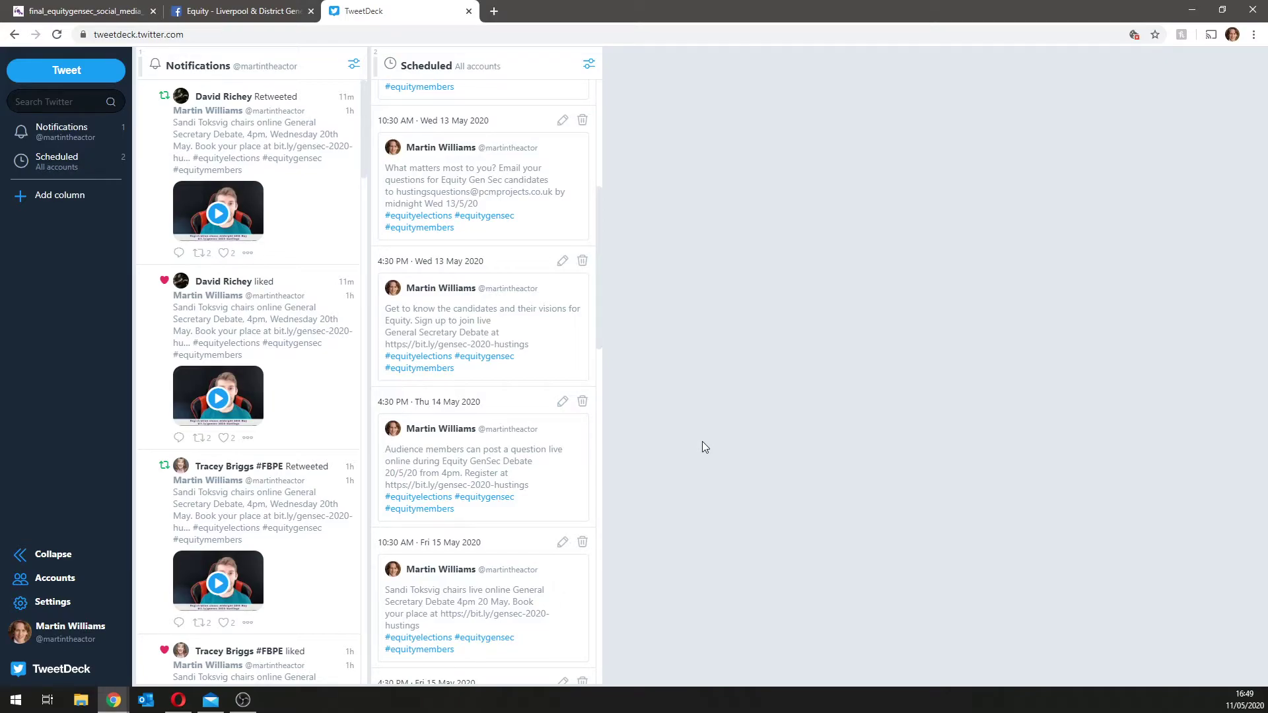
{"action": "scroll", "coordinate": [484, 309], "scroll_direction": "up", "scroll_amount": 6}
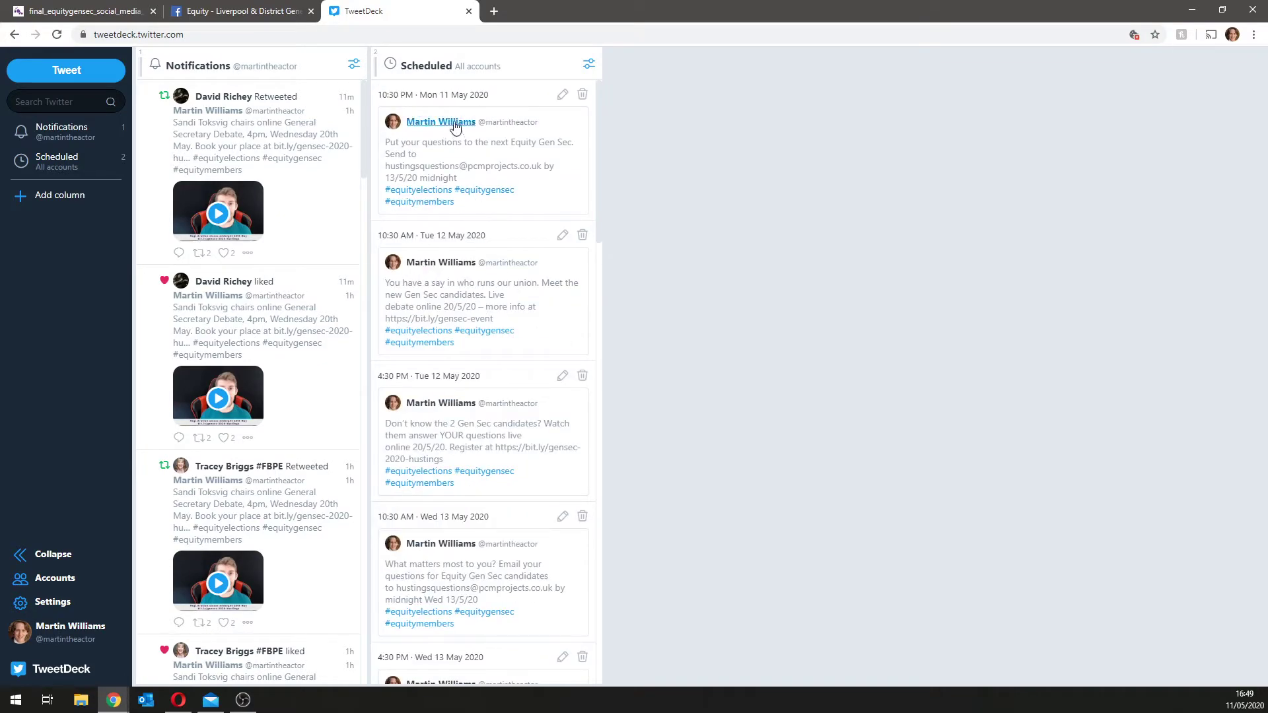
- Open the scheduled tweet for 10:30 PM on Mon 11 May 2020 for editing and change its question deadline to 14/5/20
{"action": "left_click", "coordinate": [562, 98]}
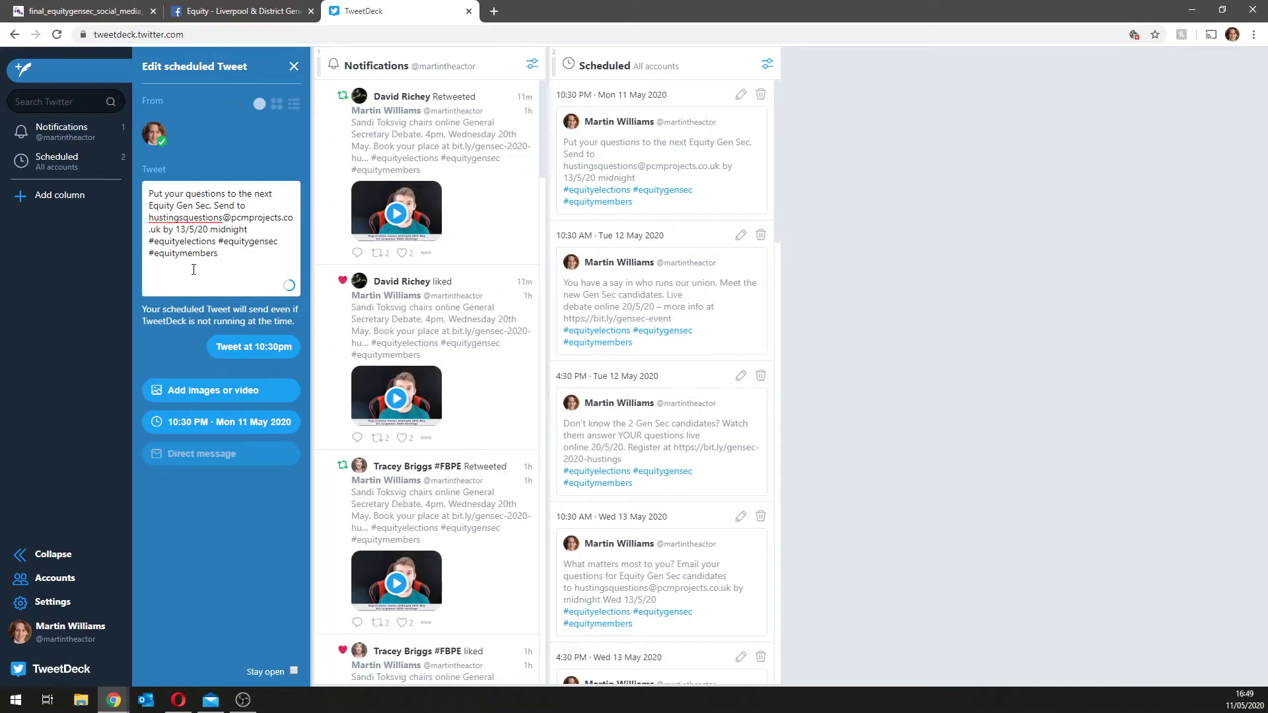
{"action": "left_click", "coordinate": [186, 229]}
{"action": "key", "text": "BackSpace"}
{"action": "type", "text": "4"}
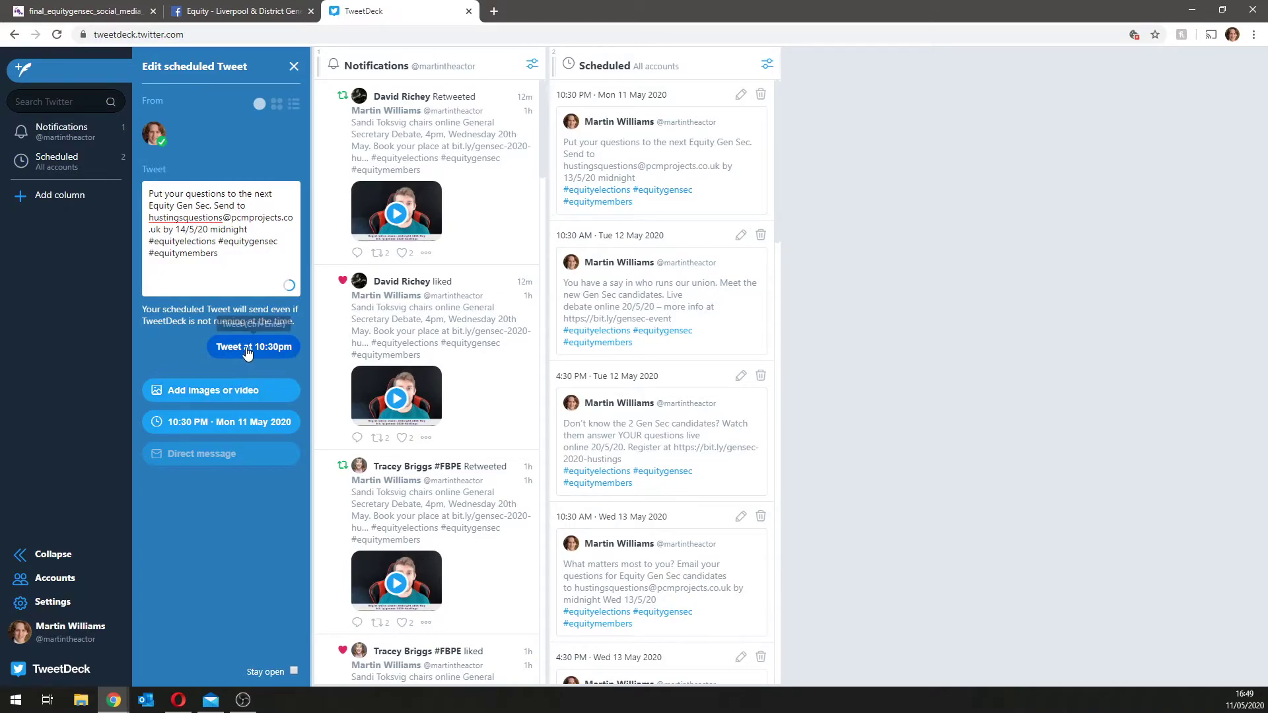
- Set the edited tweet's scheduled time to 4:30 PM on Mon 11 May 2020
{"action": "left_click", "coordinate": [215, 431]}
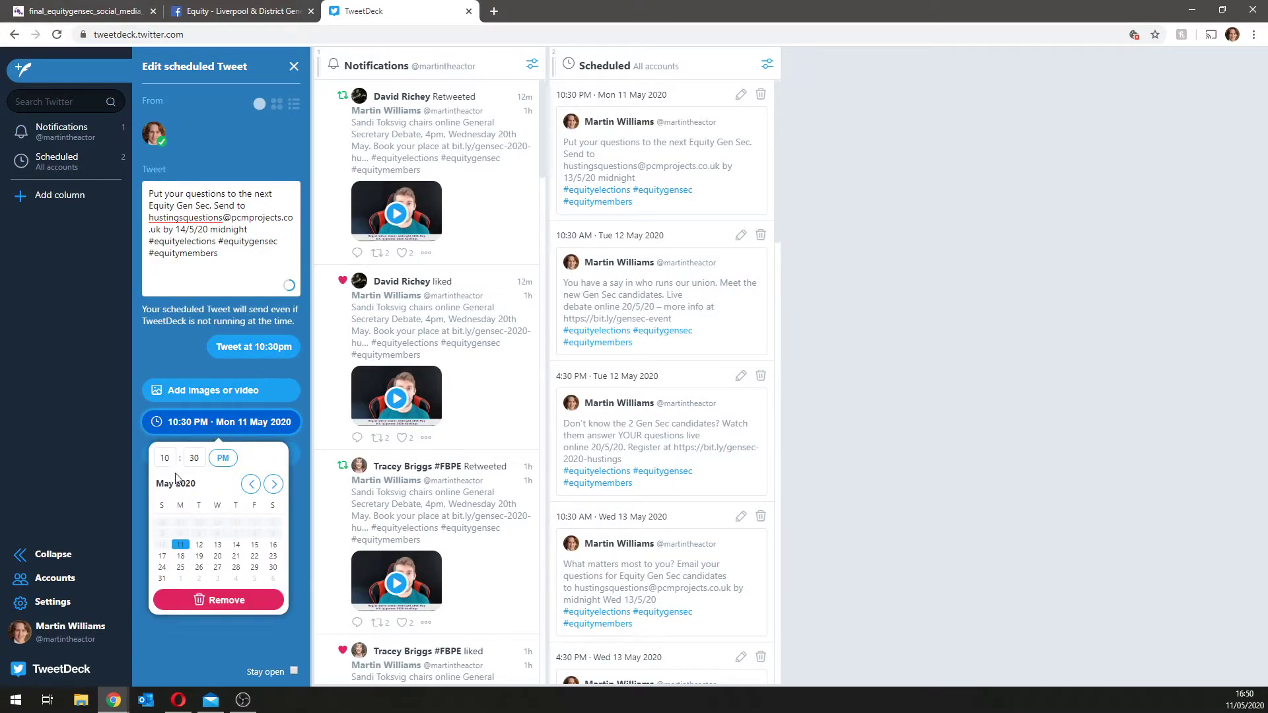
{"action": "left_click", "coordinate": [148, 458]}
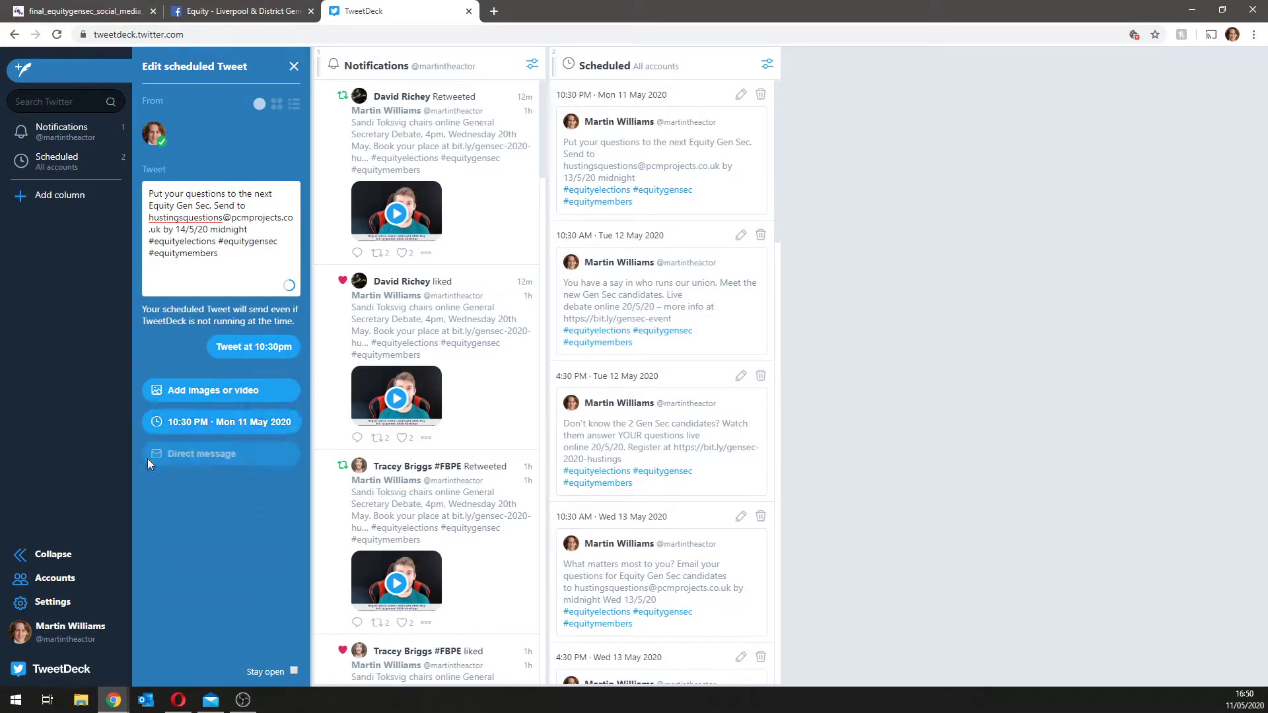
{"action": "left_click", "coordinate": [185, 426]}
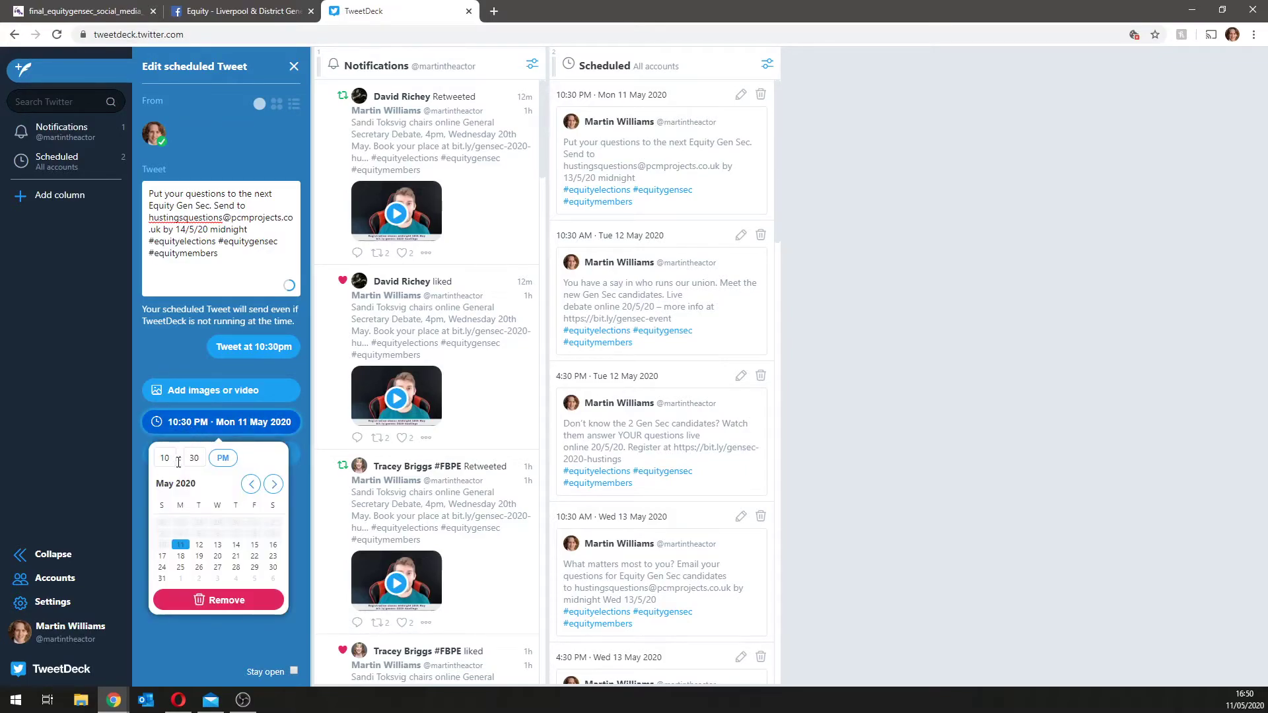
{"action": "left_click", "coordinate": [173, 453]}
{"action": "key", "text": "BackSpace"}
{"action": "key", "text": "BackSpace"}
{"action": "type", "text": "4"}
{"action": "left_click", "coordinate": [226, 485]}
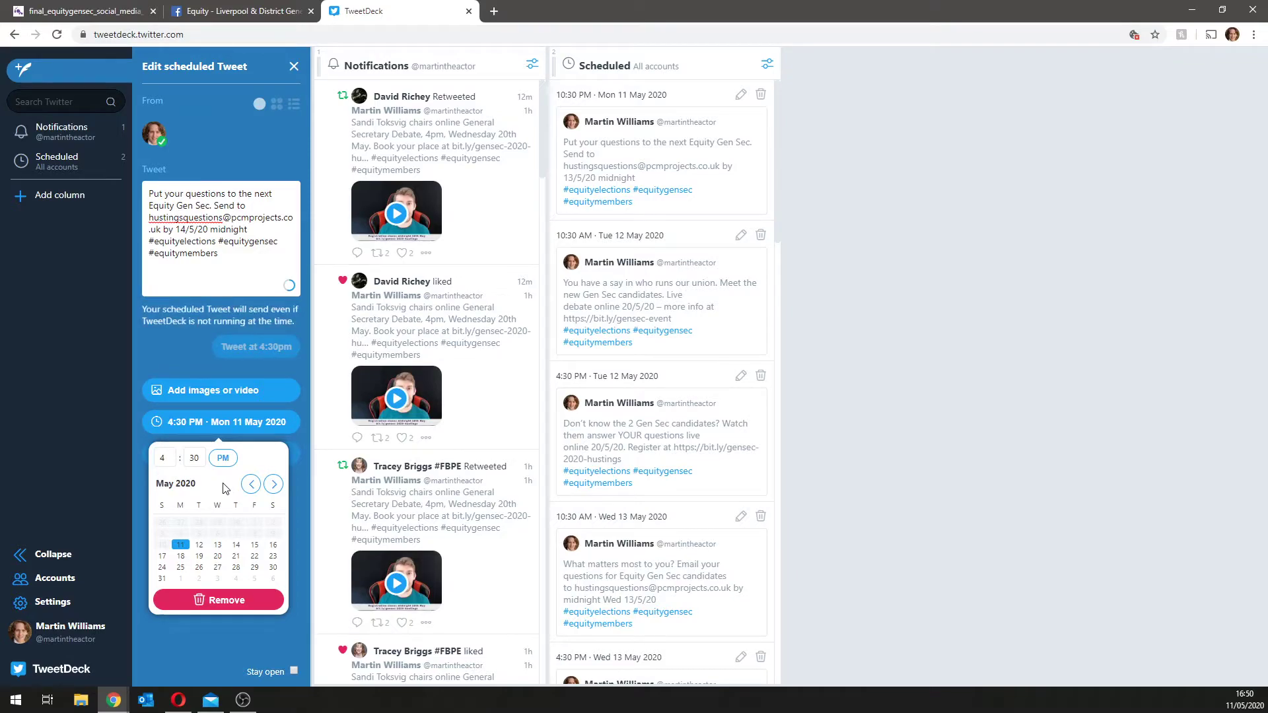
- Change the deadline in the tweet text back to 13/5/20 and check the schedule settings
{"action": "left_click", "coordinate": [187, 227]}
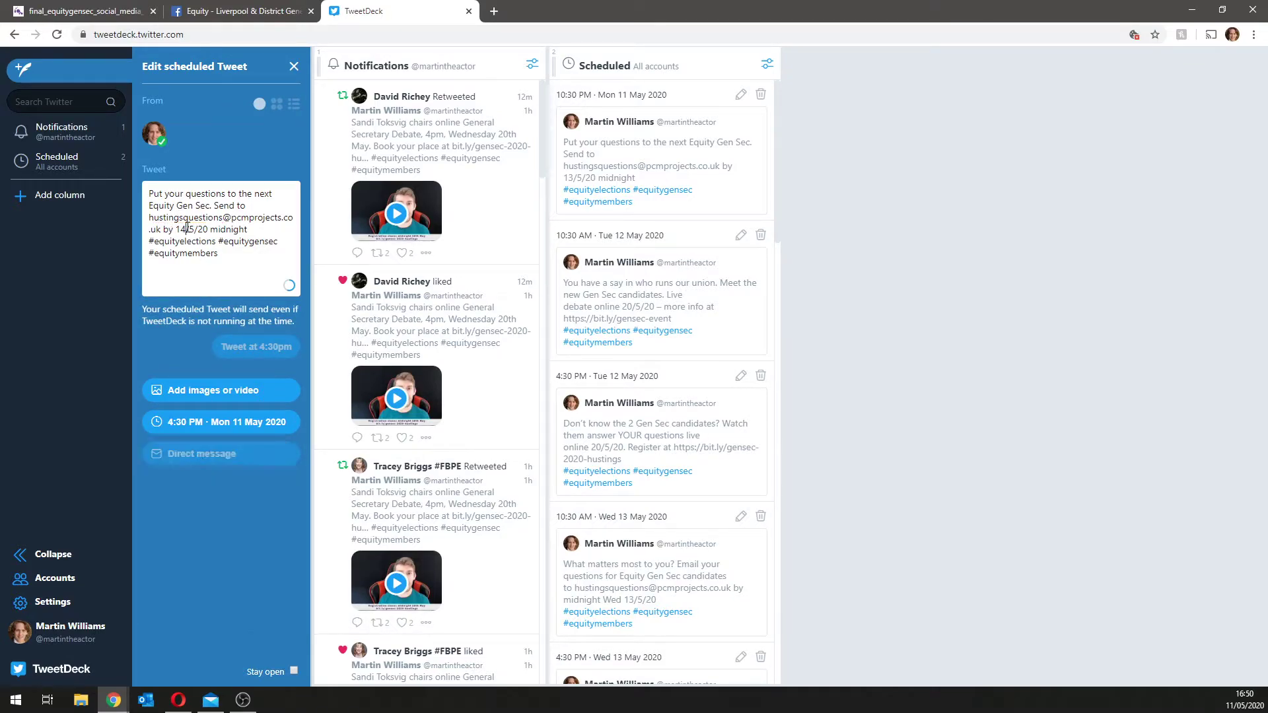
{"action": "key", "text": "BackSpace"}
{"action": "type", "text": "3"}
{"action": "left_click", "coordinate": [206, 426]}
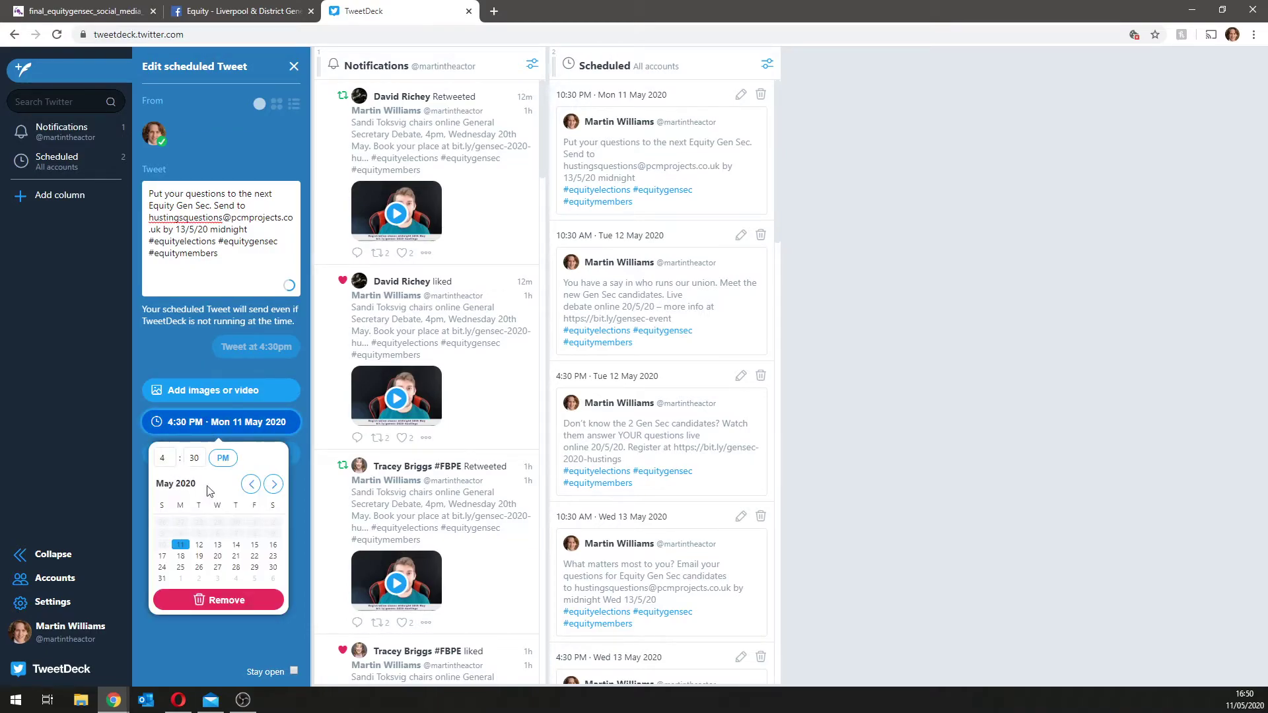
{"action": "left_click", "coordinate": [243, 346]}
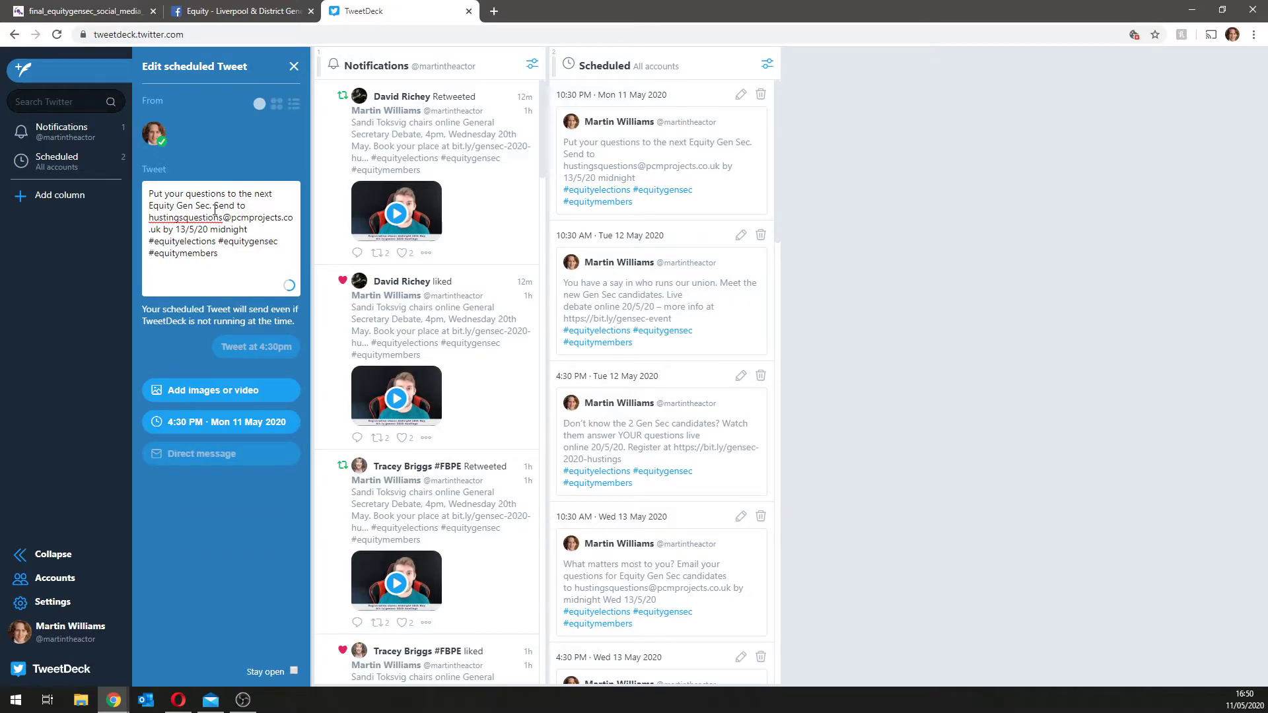
- Expand "Gen Sec" to "General Secretary" in the edited tweet's text
{"action": "type", "text": "enr"}
{"action": "key", "text": "BackSpace"}
{"action": "key", "text": "BackSpace"}
{"action": "type", "text": "ral"}
{"action": "type", "text": "e"}
{"action": "type", "text": "tary"}
{"action": "type", "text": "r"}
{"action": "left_click", "coordinate": [232, 249]}
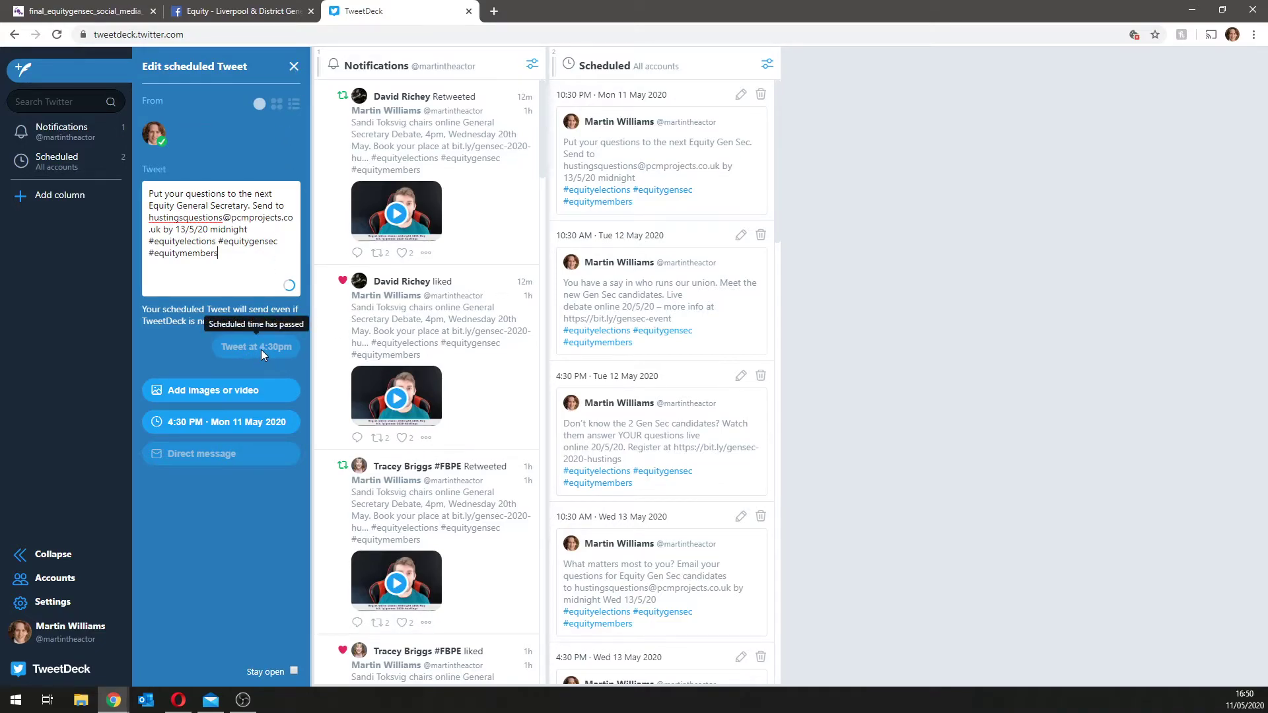
- Reschedule the edited tweet to 6:30 PM on Mon 11 May 2020 and finish editing
{"action": "left_click", "coordinate": [235, 423]}
{"action": "left_click", "coordinate": [165, 460]}
{"action": "type", "text": "6"}
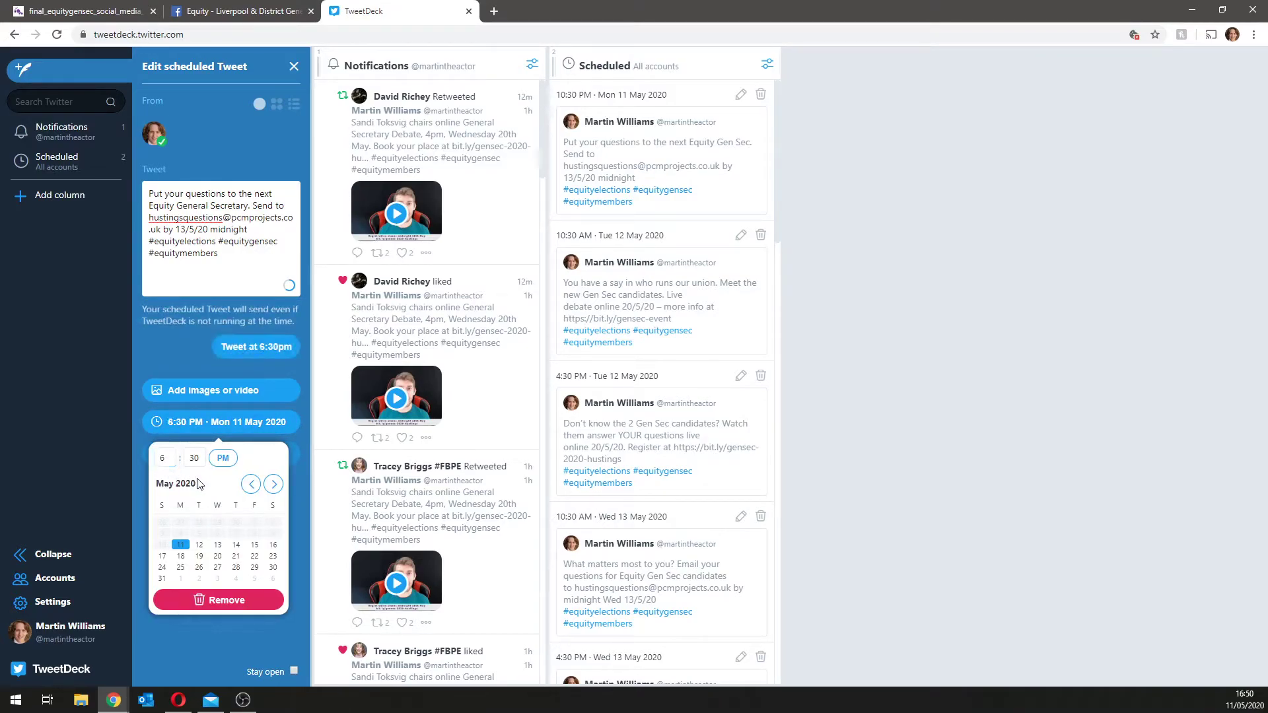
{"action": "left_click", "coordinate": [173, 348]}
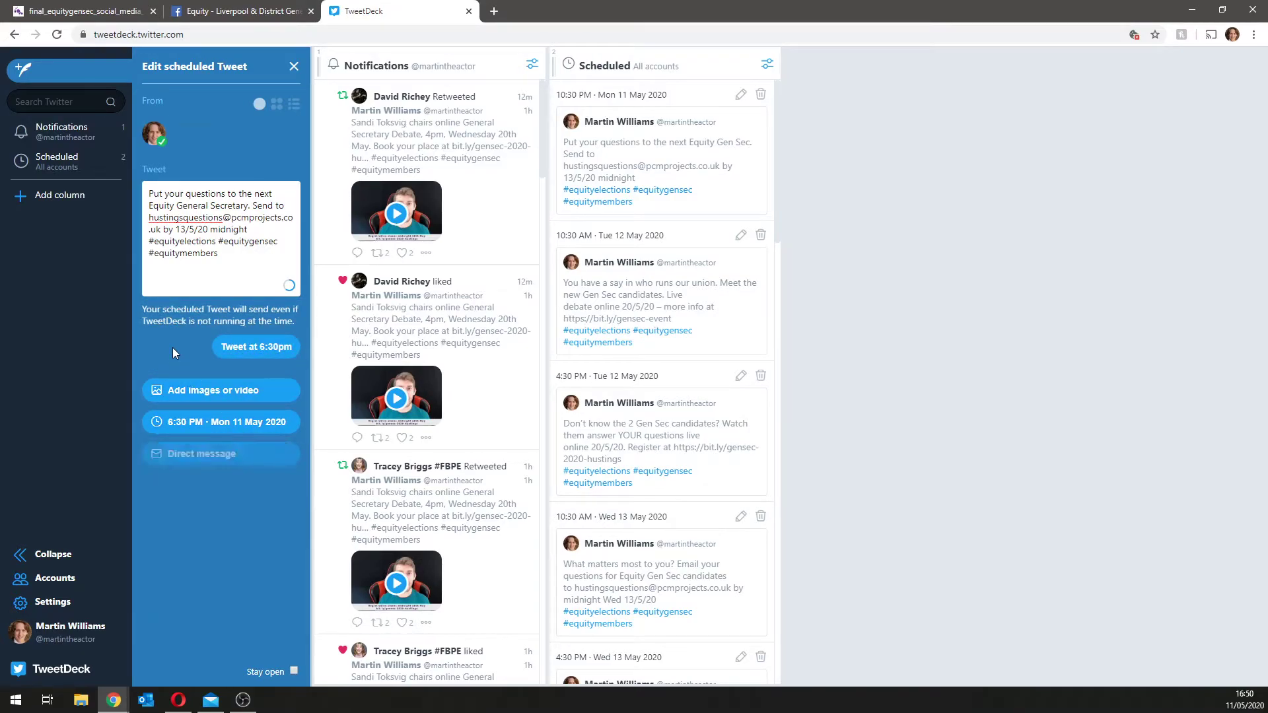
{"action": "left_click", "coordinate": [252, 357]}
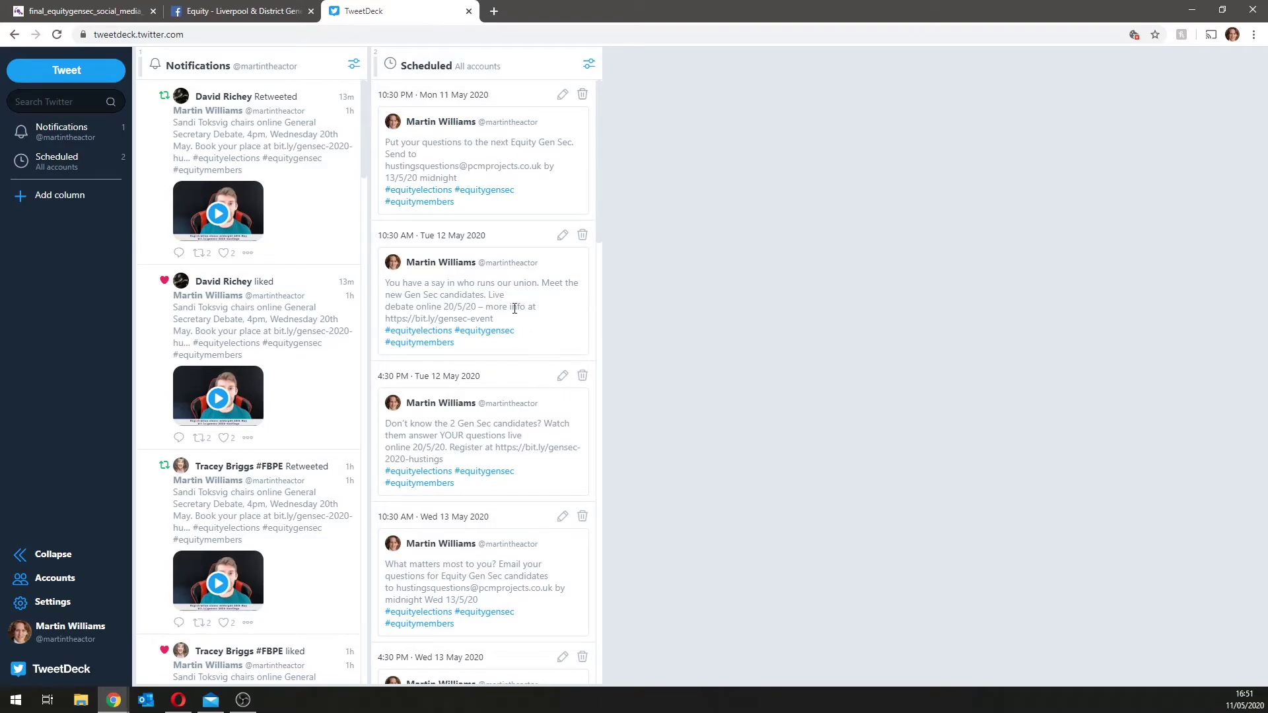
- Start deleting the earliest scheduled tweet and cancel the deletion
{"action": "left_click", "coordinate": [581, 98]}
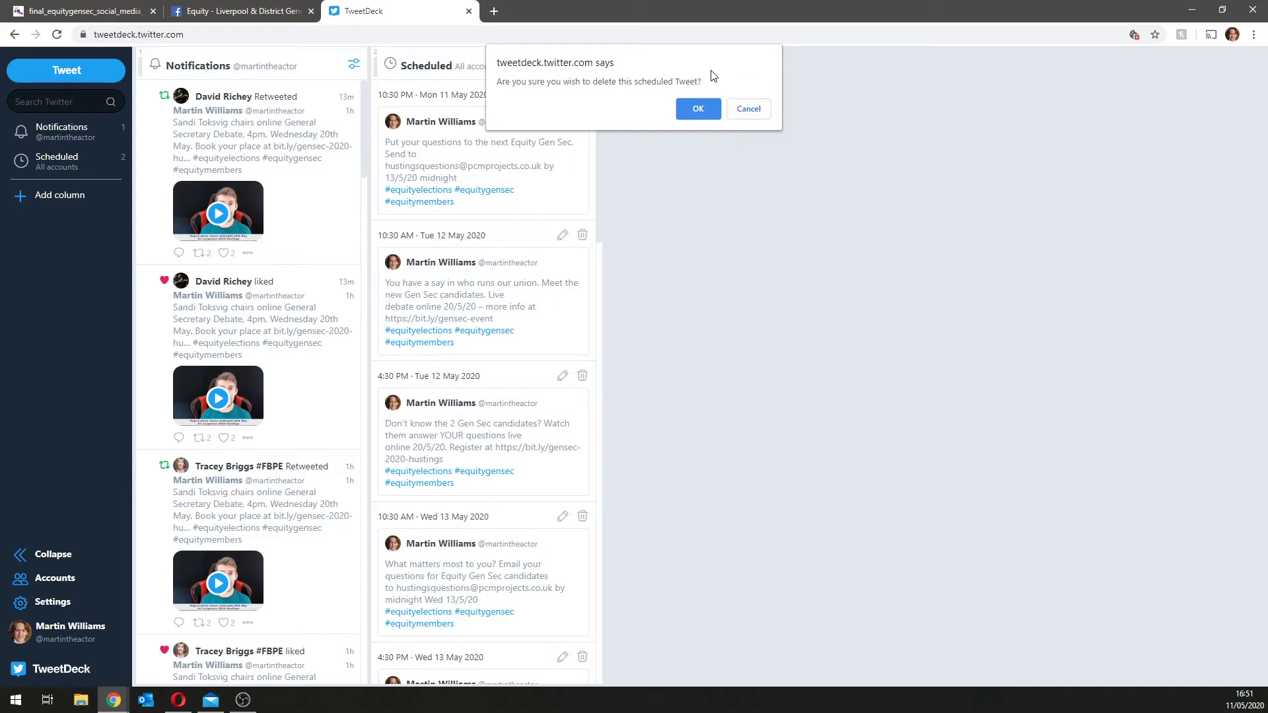
{"action": "left_click", "coordinate": [762, 109]}
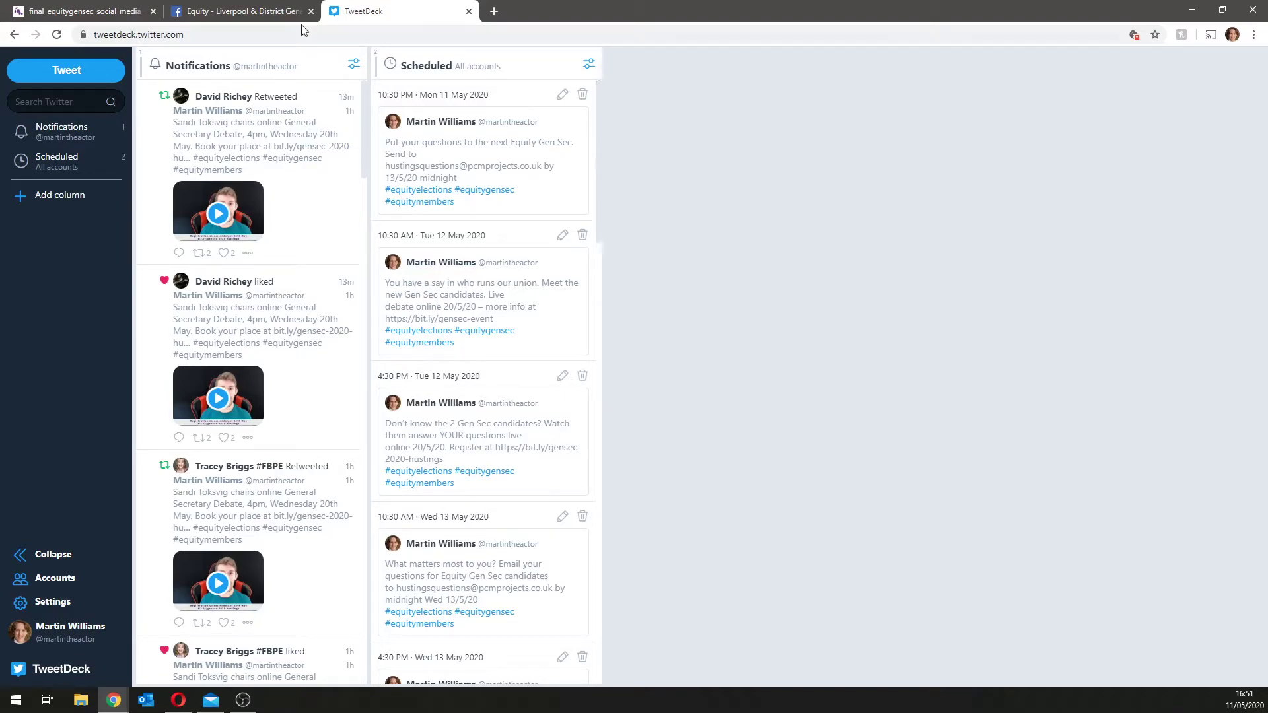
- Switch to the Equity - Liverpool & District General Branch Facebook group and start a new post on its discussion page
{"action": "left_click", "coordinate": [279, 20]}
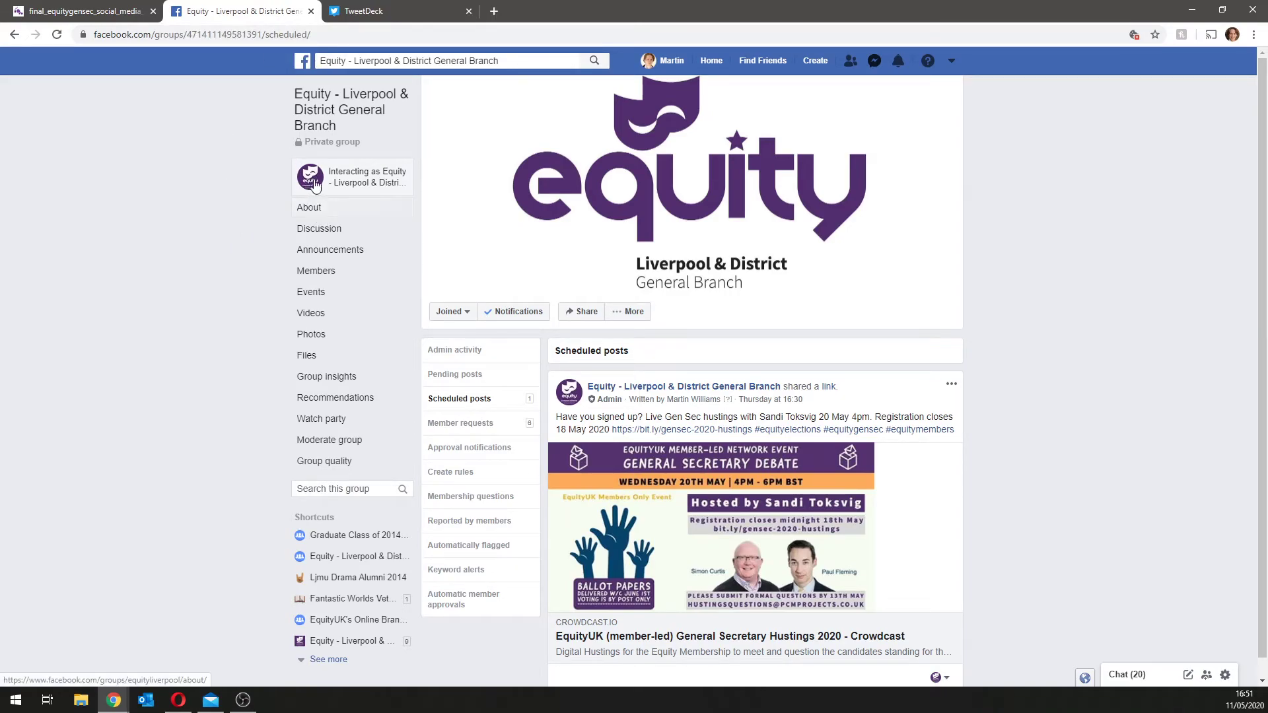
{"action": "left_click", "coordinate": [325, 126]}
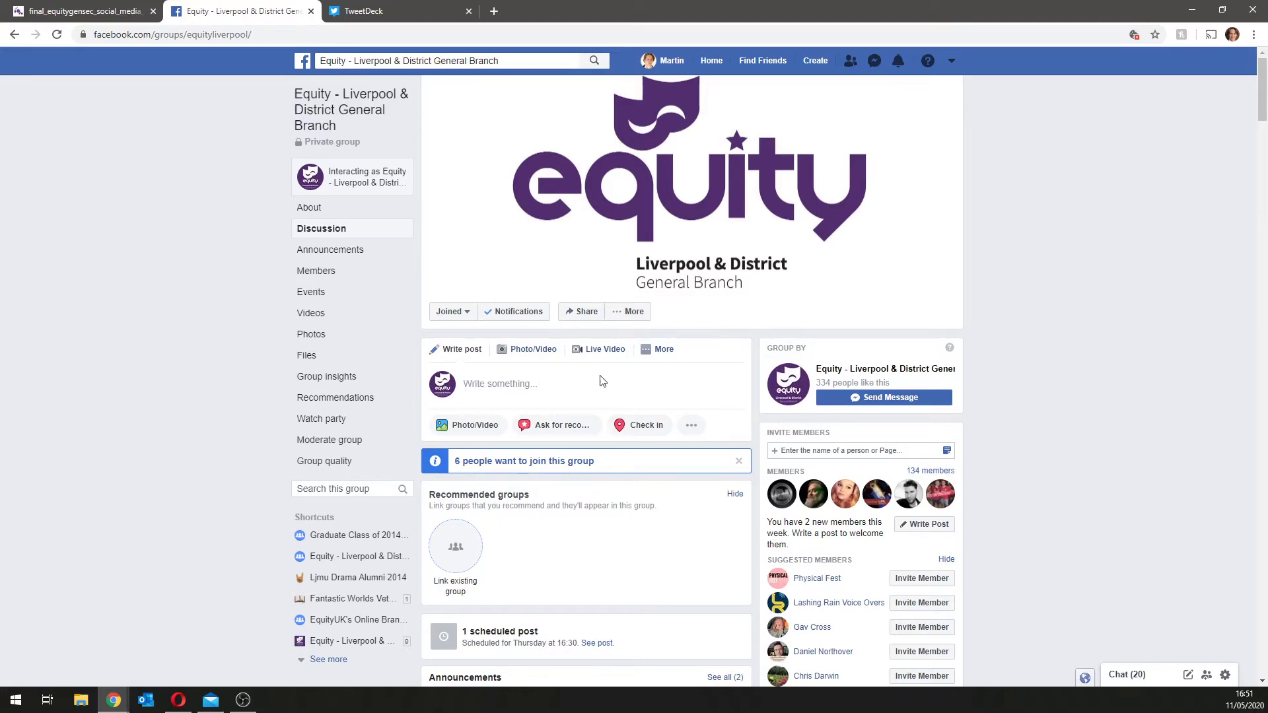
{"action": "left_click", "coordinate": [536, 385]}
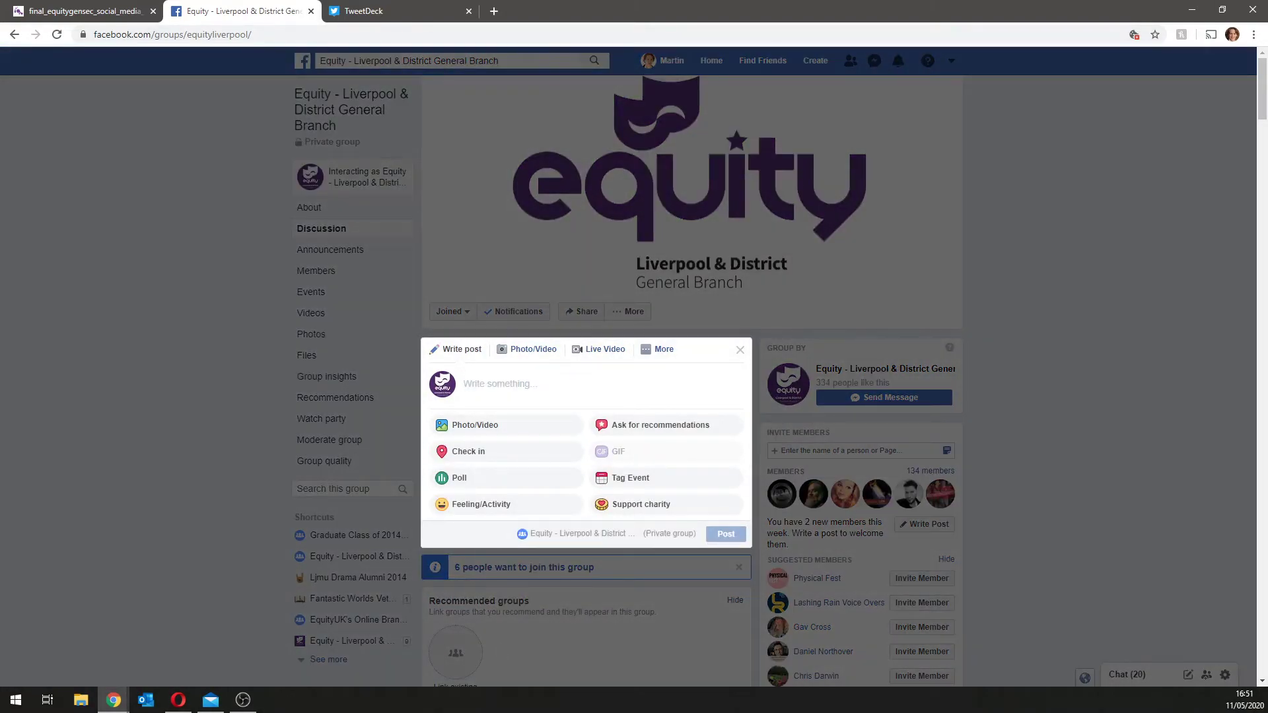
- Copy the highlighted "Audience members can post a question live online" message from the PDF and paste it into the Facebook group post
{"action": "left_click", "coordinate": [92, 11]}
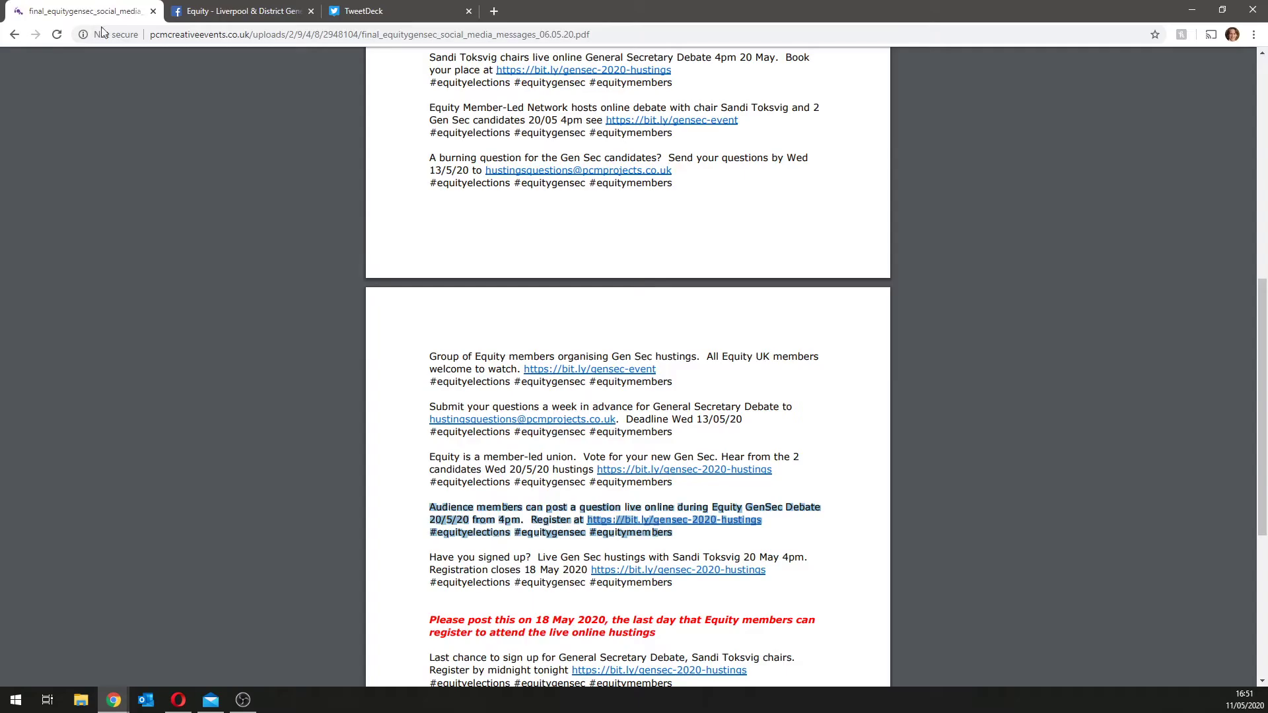
{"action": "right_click", "coordinate": [561, 519]}
{"action": "left_click", "coordinate": [588, 526]}
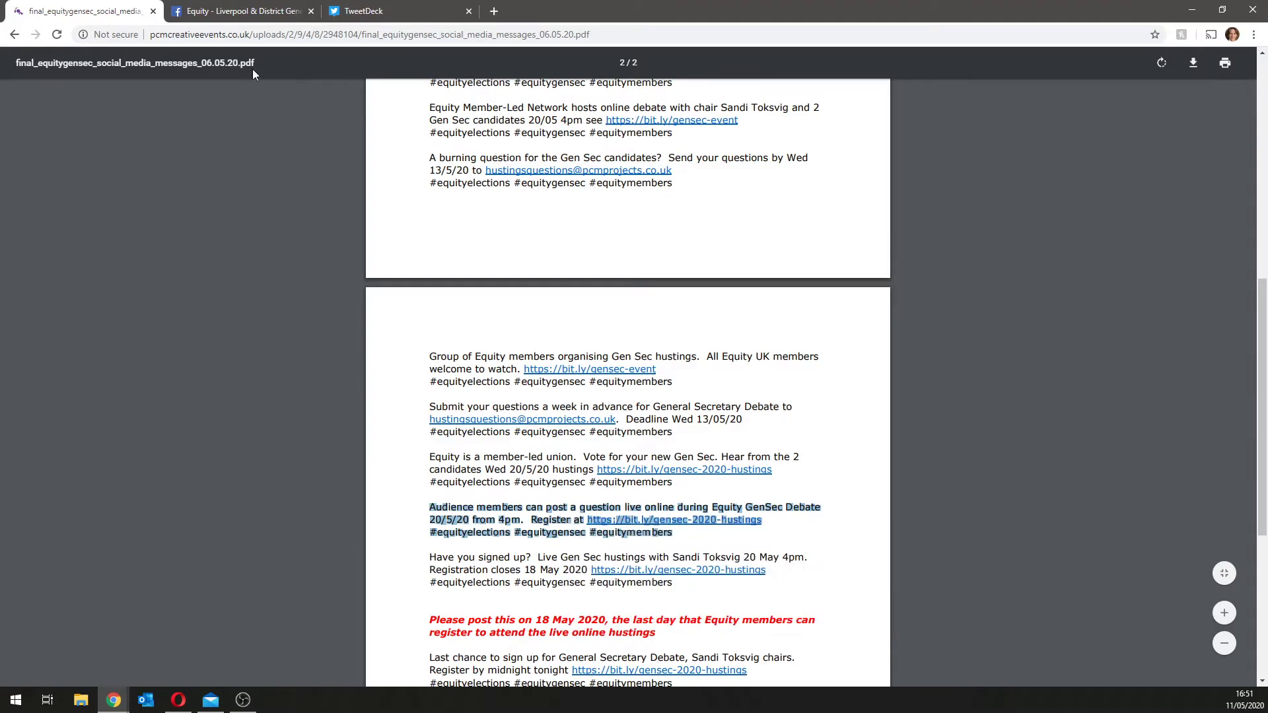
{"action": "left_click", "coordinate": [254, 12]}
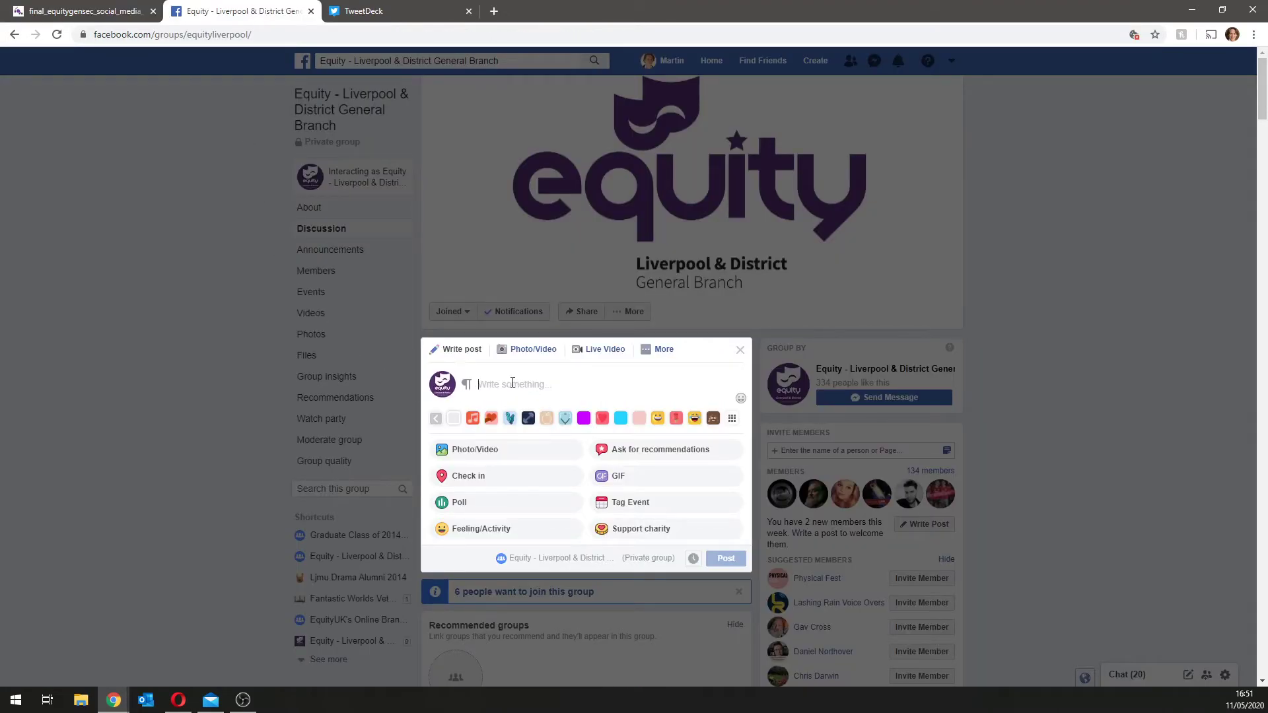
{"action": "type", "text": "Audience members can post a question live online during Equity GenSec Debate 20/5/20 from 4pm. Register at https://bit.ly/gensec-2020-hustings #equityelections #equitygensec #equitymembers"}
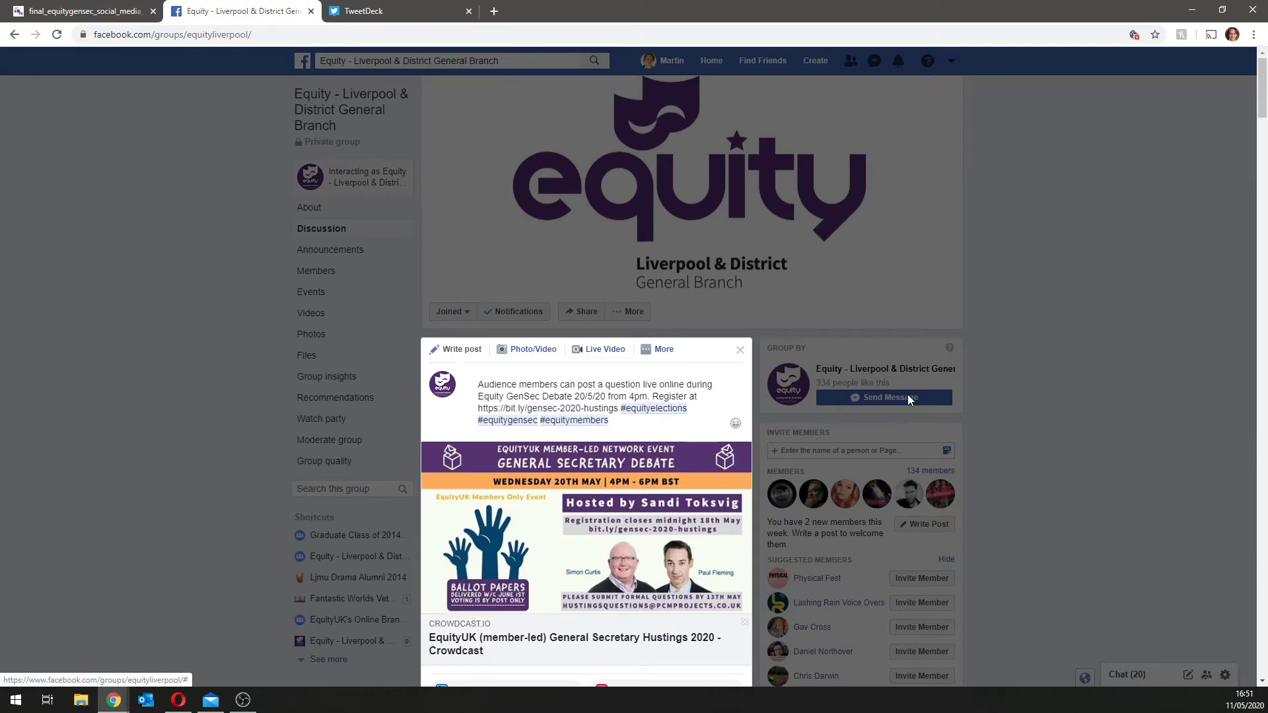
- Schedule the group post for 14/5/2020 at 16:30
{"action": "scroll", "coordinate": [907, 394], "scroll_direction": "down", "scroll_amount": 2}
{"action": "scroll", "coordinate": [893, 369], "scroll_direction": "down", "scroll_amount": 2}
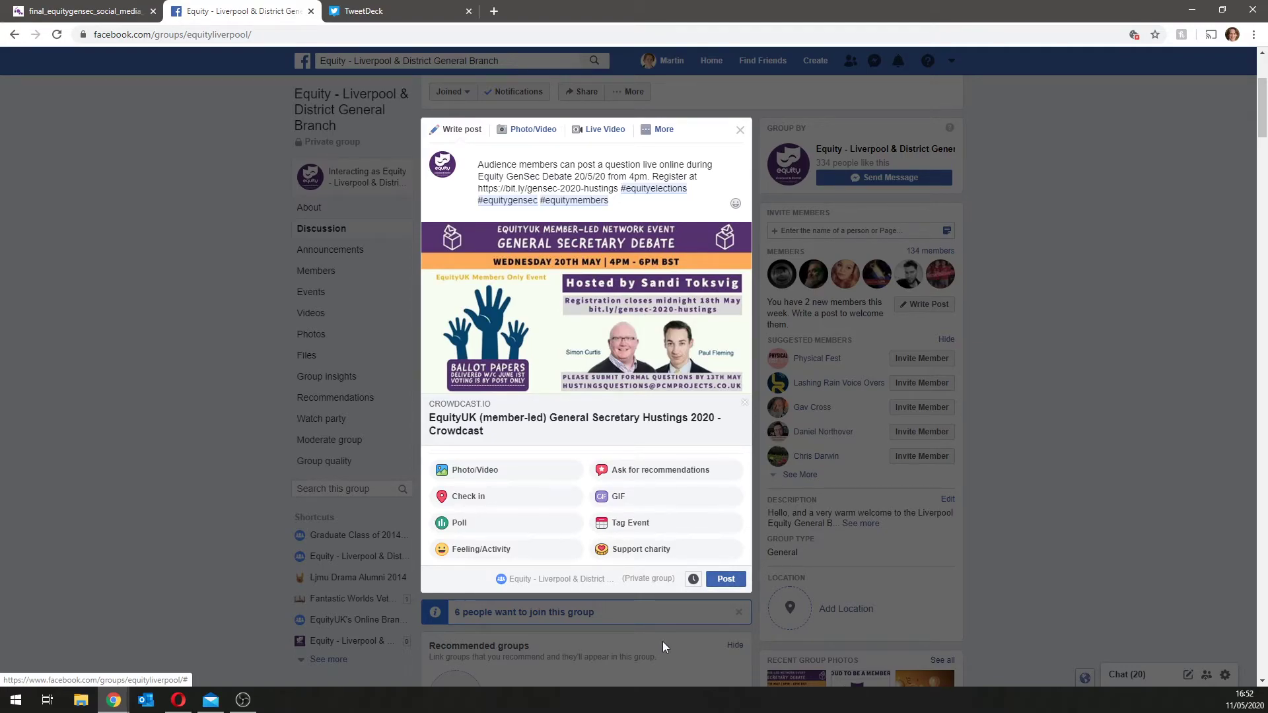
{"action": "left_click", "coordinate": [692, 579]}
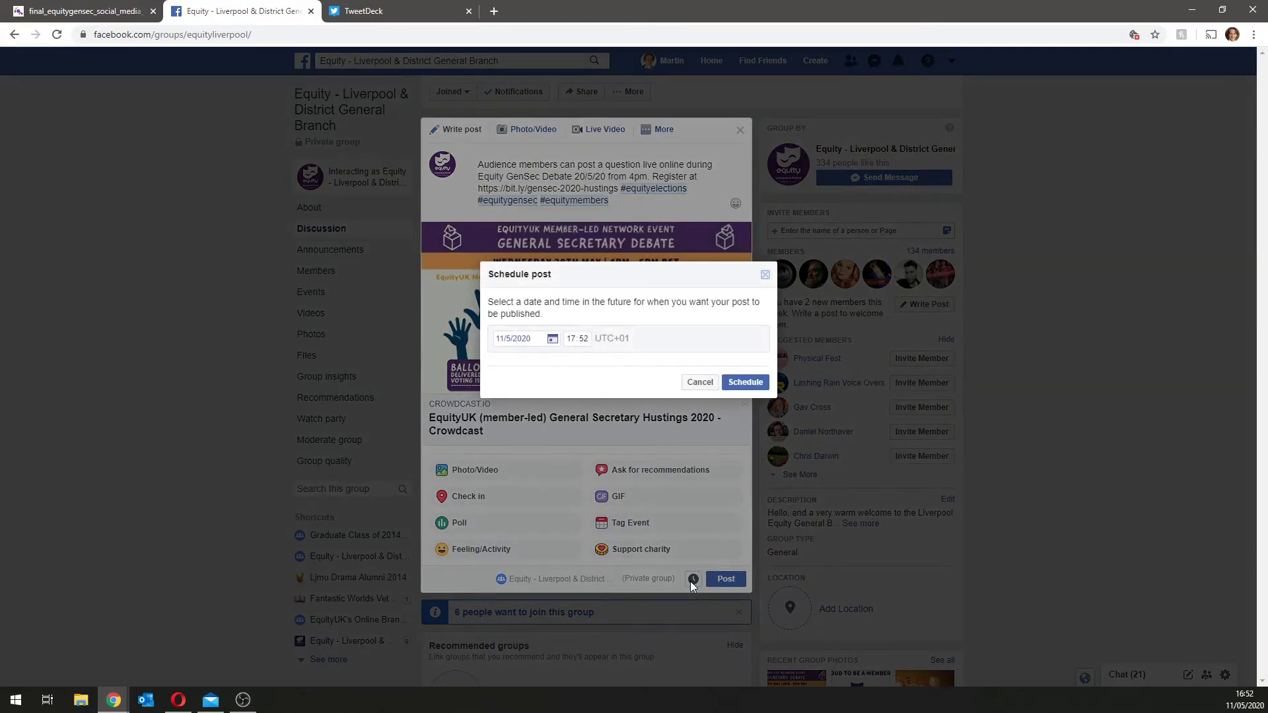
{"action": "left_click", "coordinate": [552, 338]}
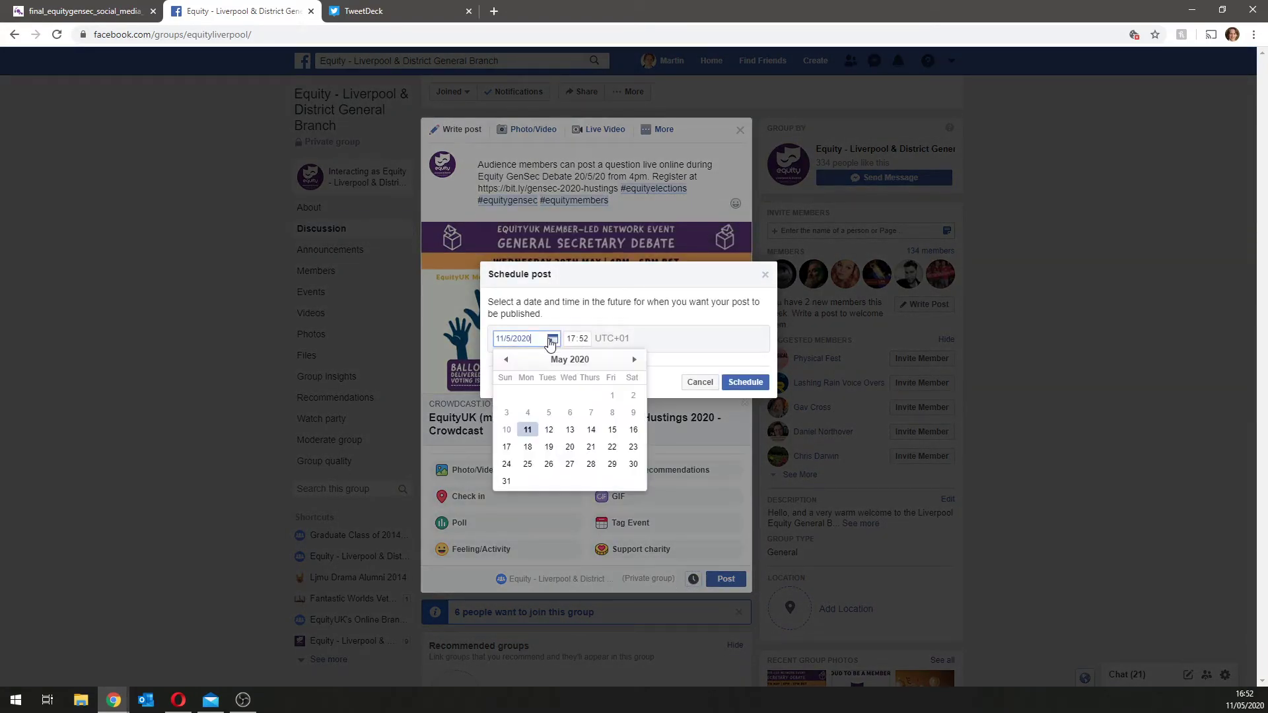
{"action": "left_click", "coordinate": [591, 429]}
{"action": "left_click", "coordinate": [571, 339]}
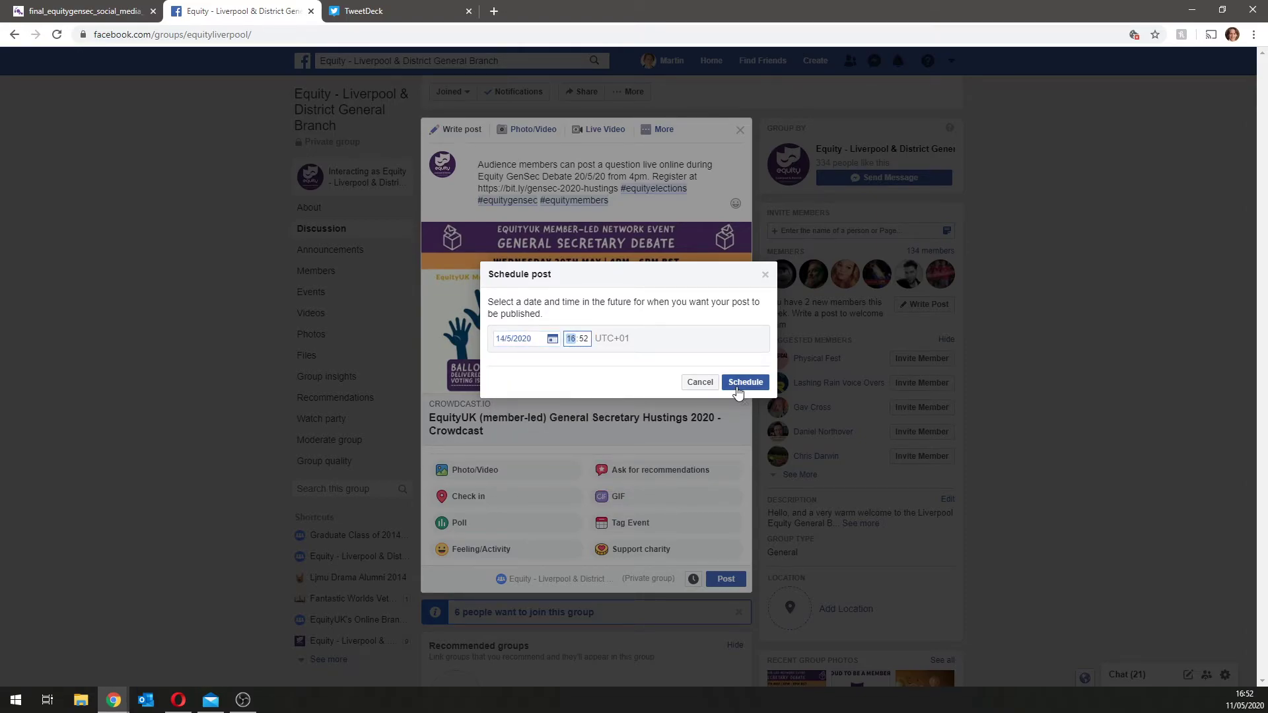
{"action": "key", "text": "Tab"}
{"action": "key", "text": "shift+Tab"}
{"action": "key", "text": "Tab"}
{"action": "left_click", "coordinate": [648, 318]}
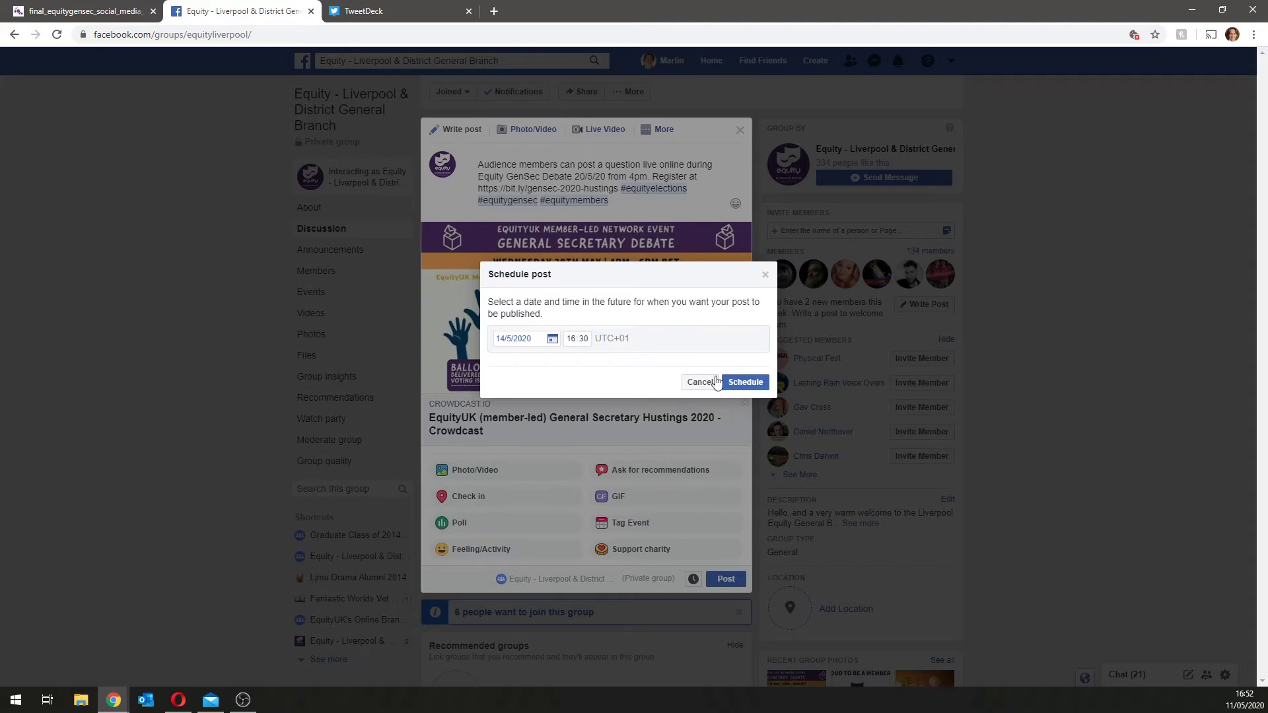
{"action": "left_click", "coordinate": [746, 383]}
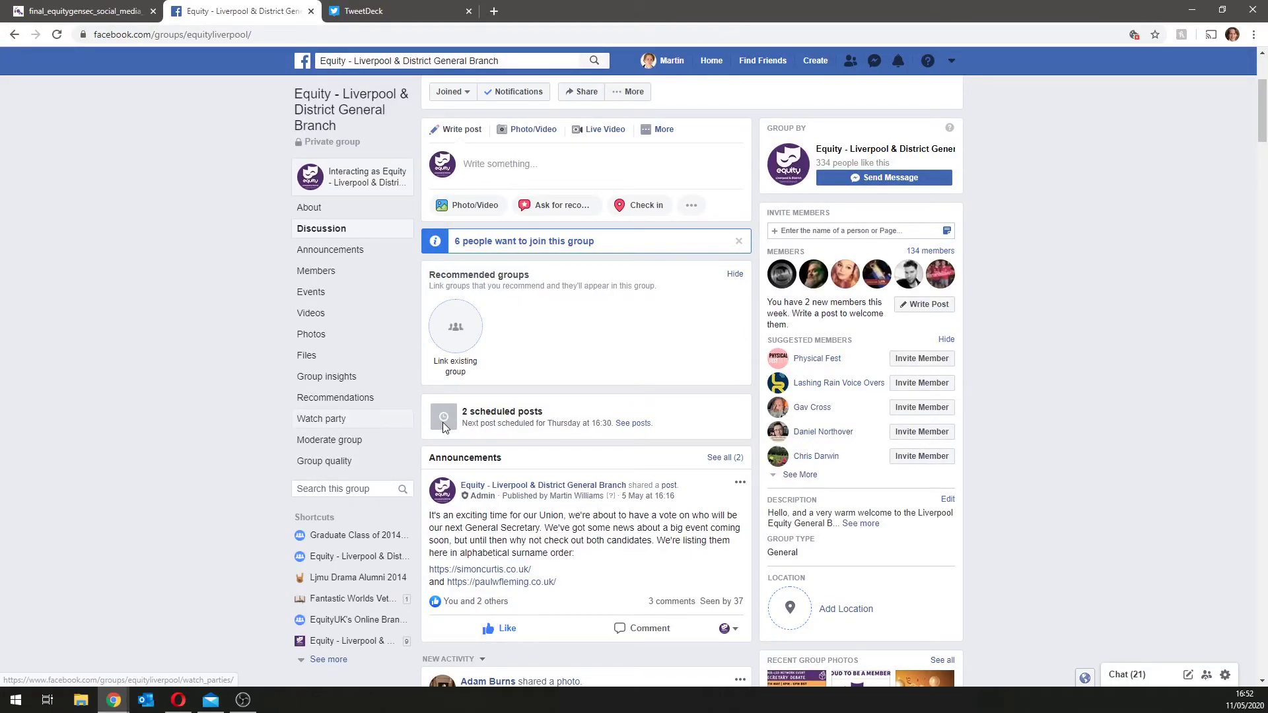
- Open the group's scheduled posts and review the entries and their publishing times
{"action": "left_click", "coordinate": [634, 423]}
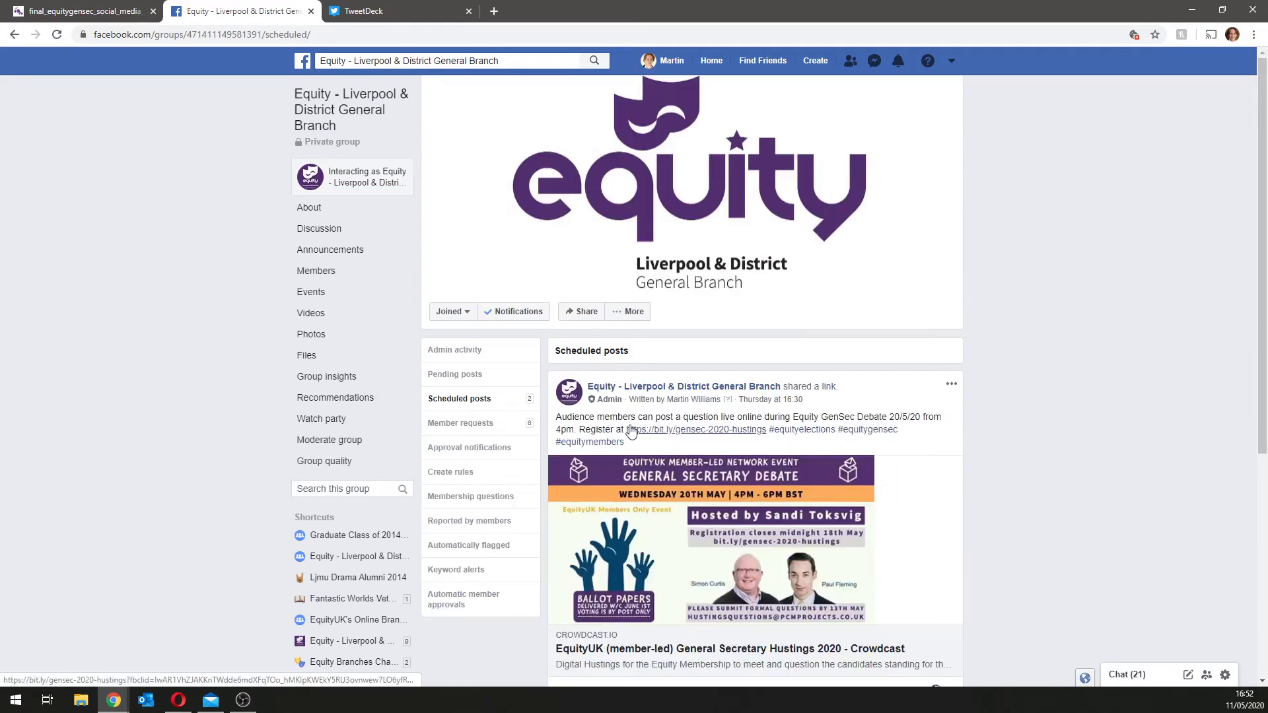
{"action": "scroll", "coordinate": [1029, 360], "scroll_direction": "down", "scroll_amount": 5}
{"action": "scroll", "coordinate": [1055, 356], "scroll_direction": "up", "scroll_amount": 3}
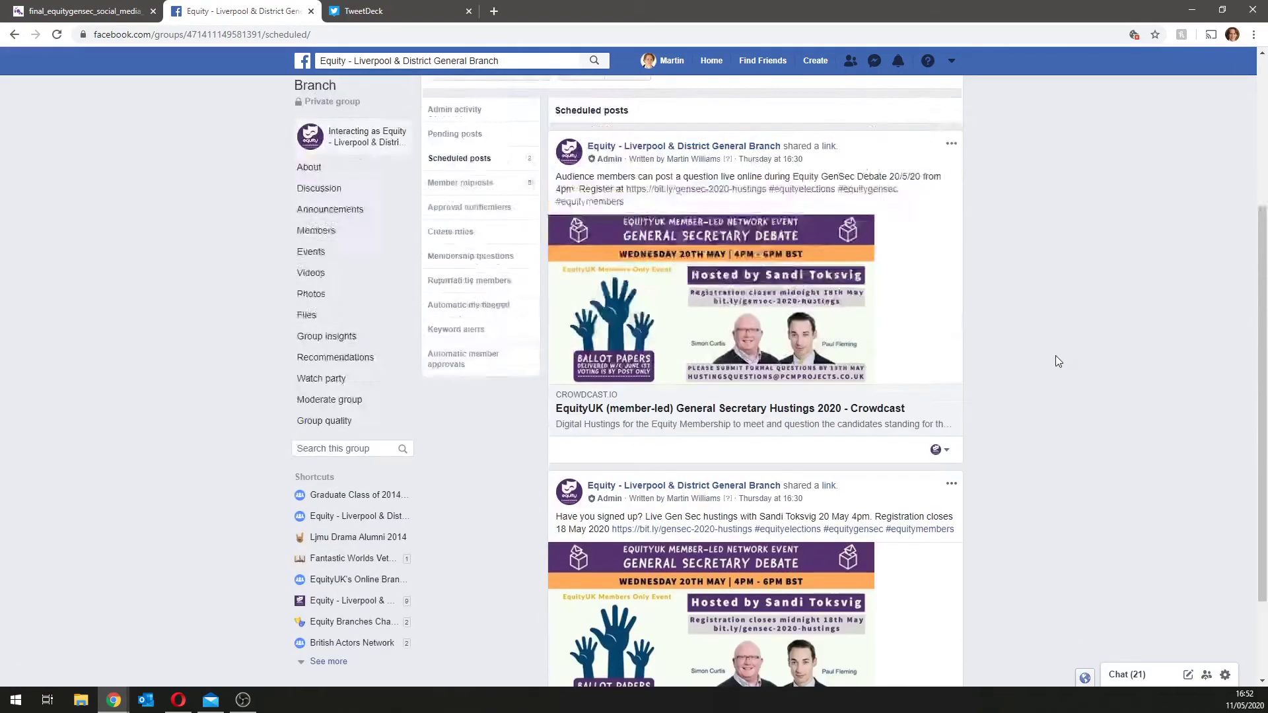
{"action": "scroll", "coordinate": [1048, 360], "scroll_direction": "down", "scroll_amount": 2}
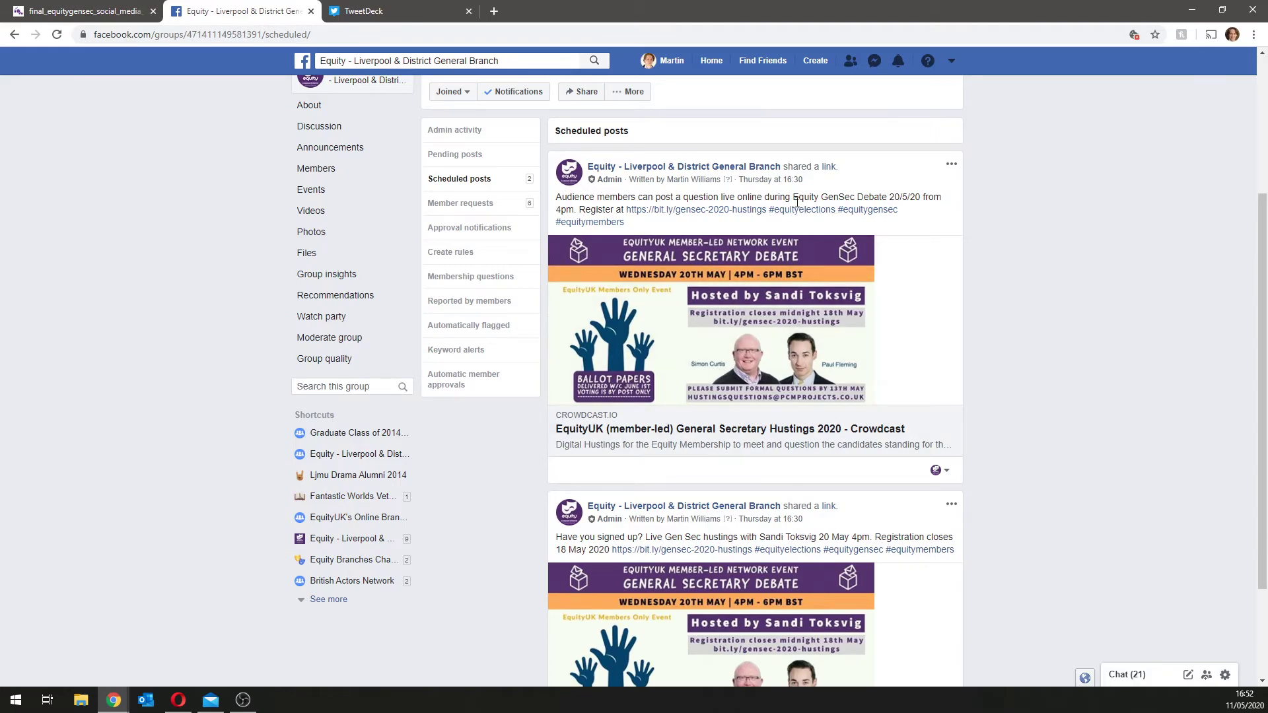
{"action": "scroll", "coordinate": [1055, 378], "scroll_direction": "up", "scroll_amount": 2}
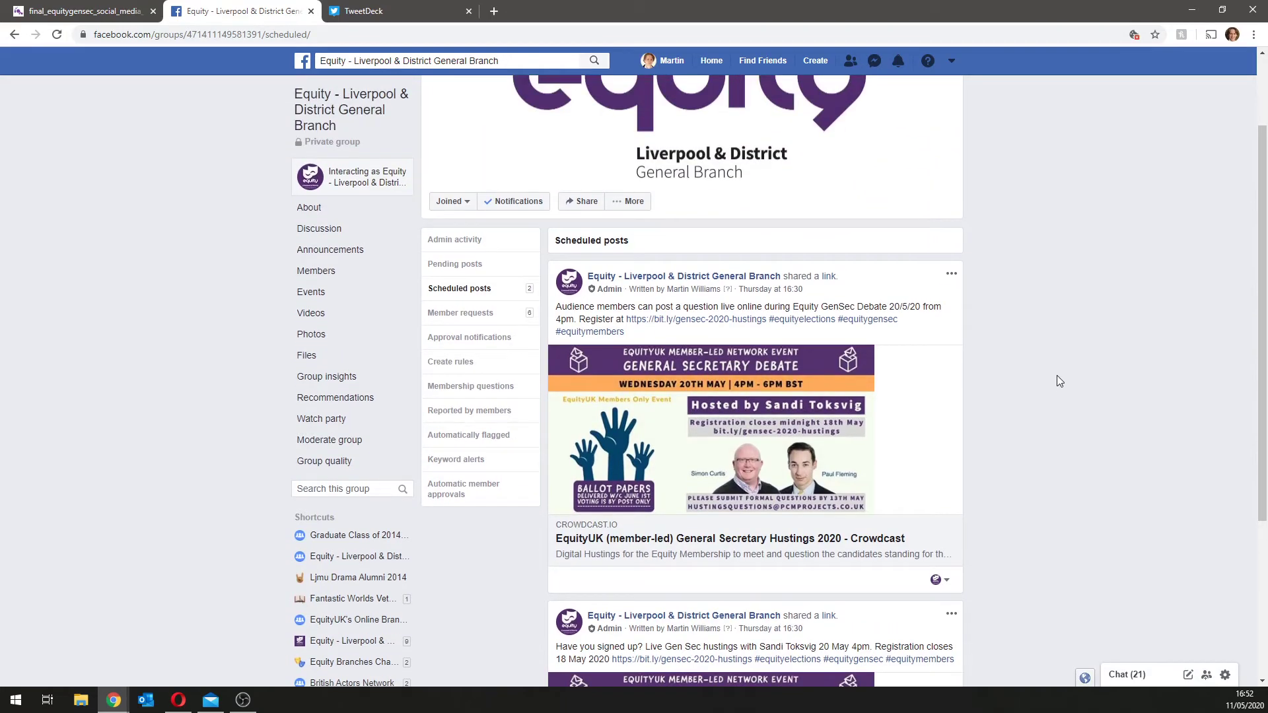
{"action": "scroll", "coordinate": [1057, 381], "scroll_direction": "down", "scroll_amount": 3}
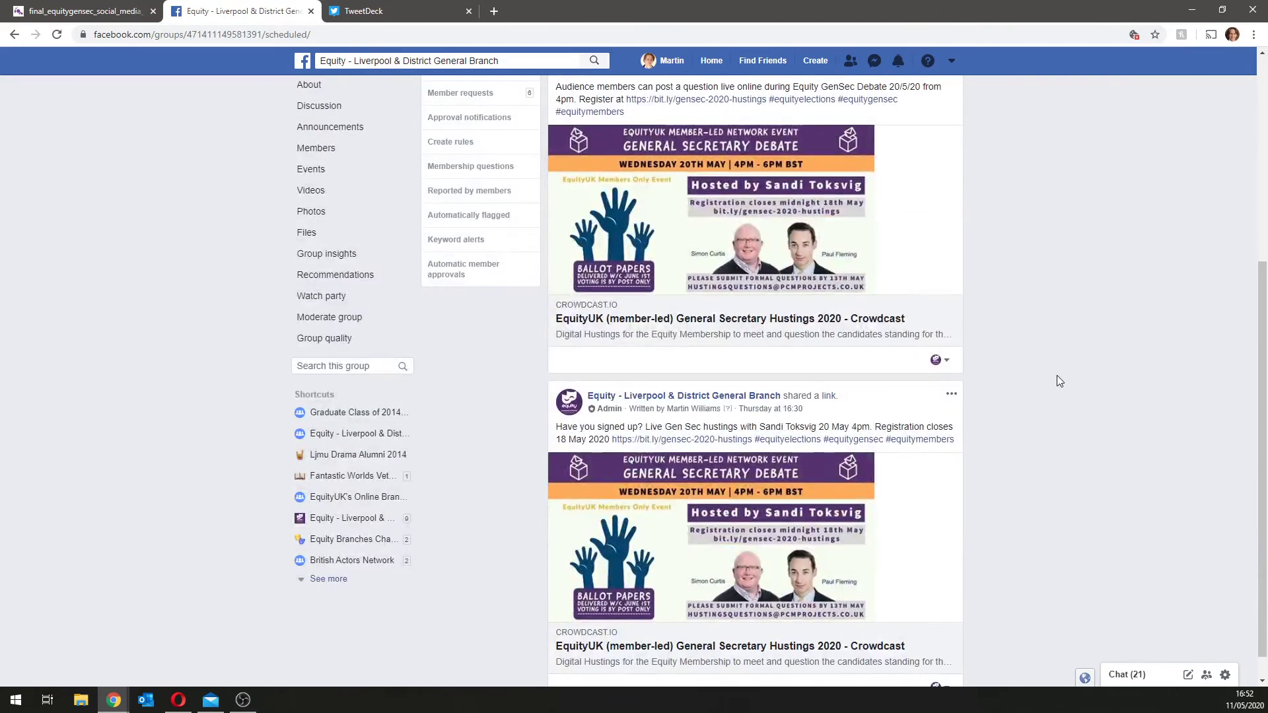
{"action": "scroll", "coordinate": [1057, 376], "scroll_direction": "up", "scroll_amount": 3}
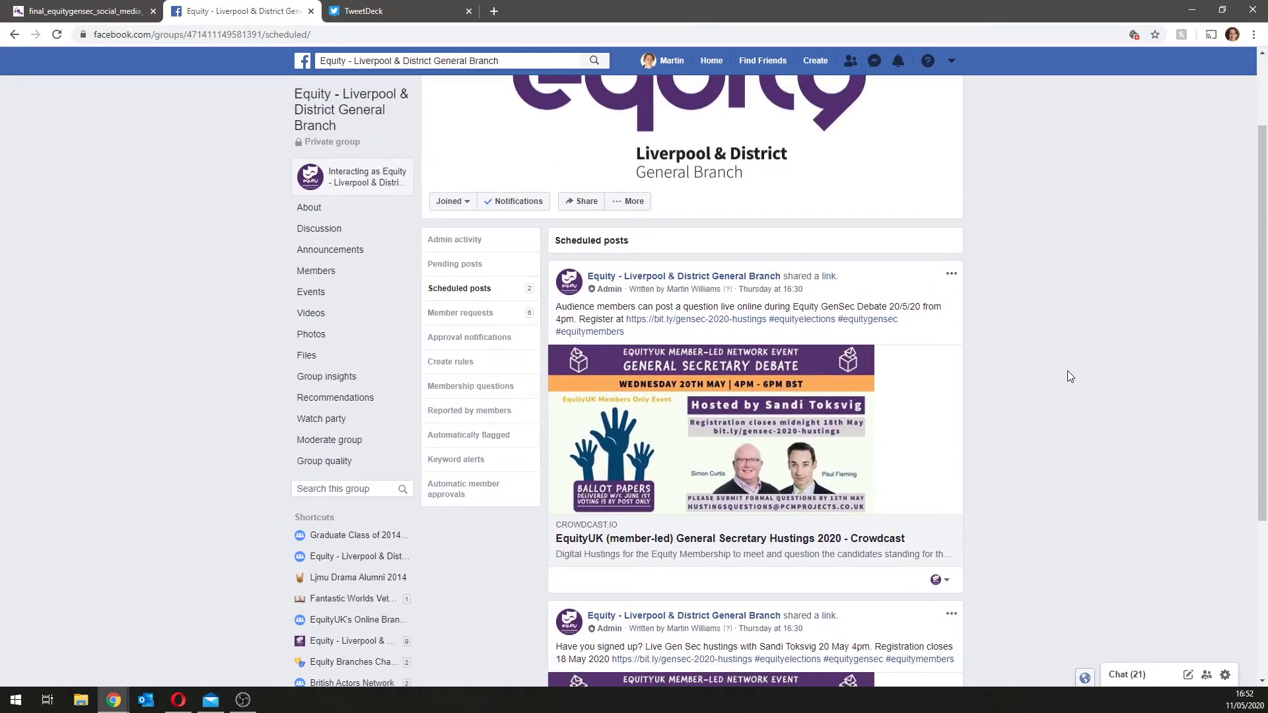
- Delete the scheduled "Audience members can post a question live online" post from the group
{"action": "left_click", "coordinate": [952, 277]}
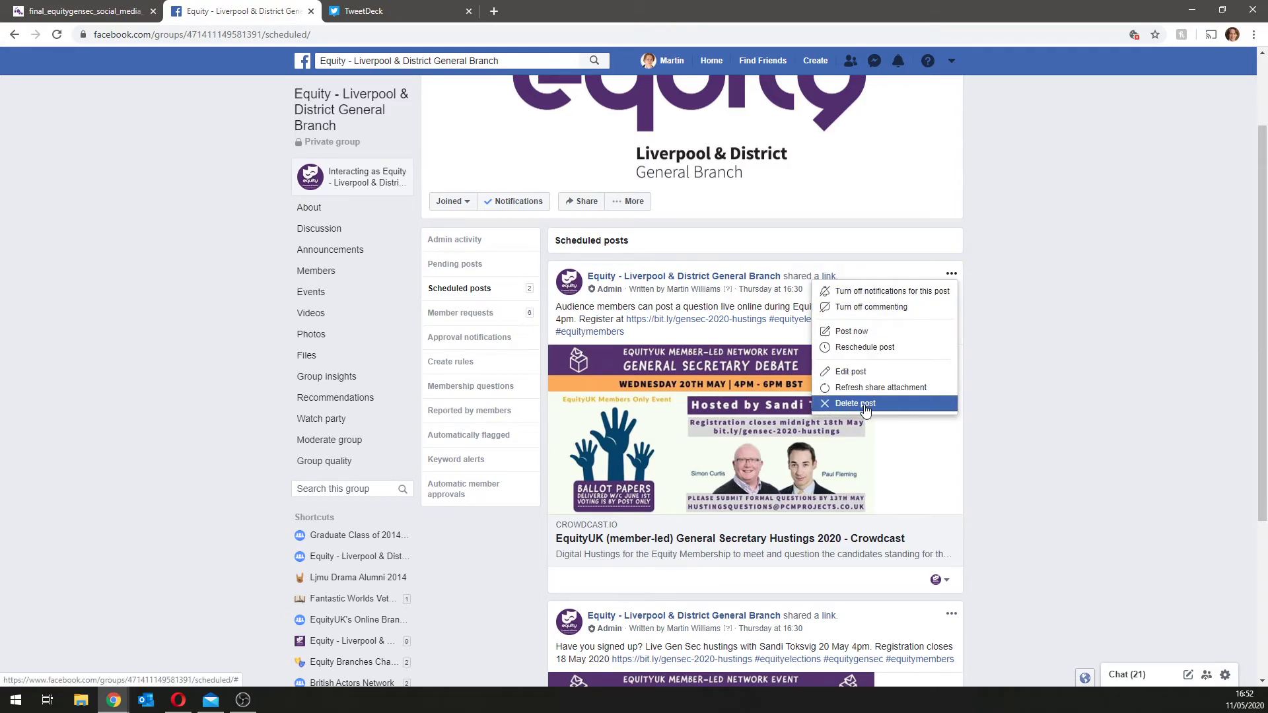
{"action": "left_click", "coordinate": [888, 408]}
{"action": "left_click", "coordinate": [739, 293]}
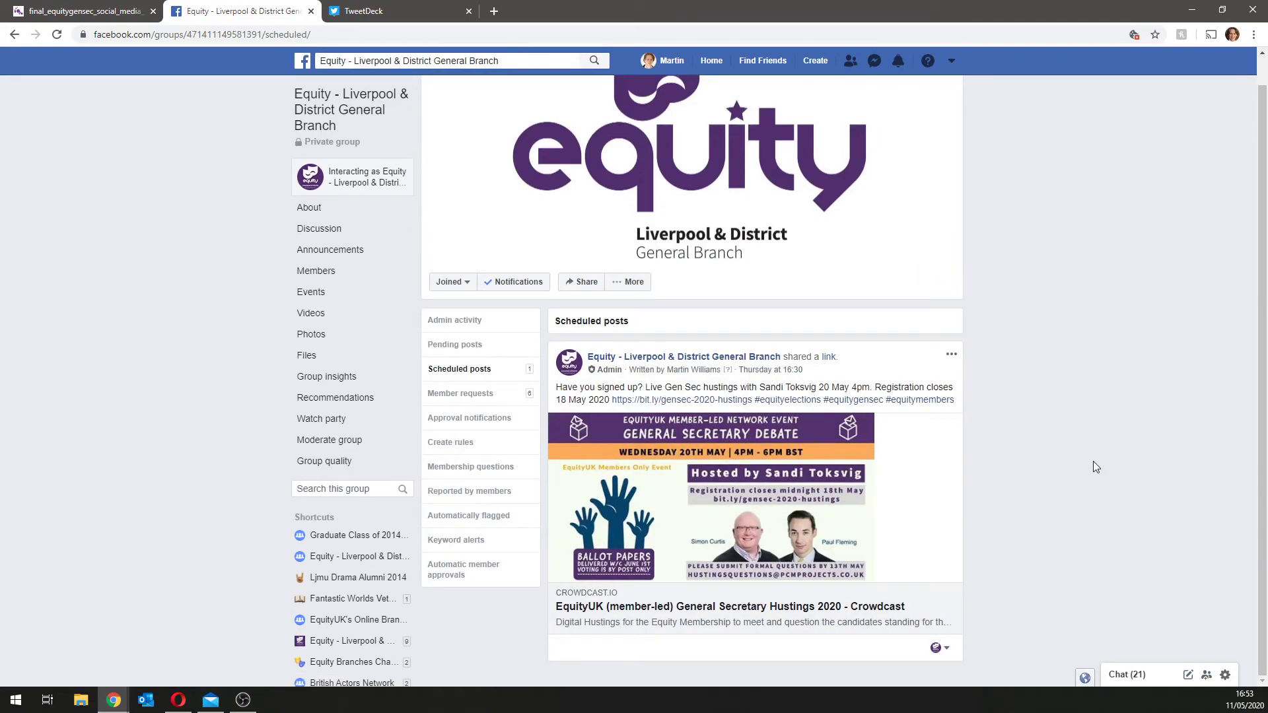
- Return to the group's discussion page, reopen its scheduled posts and view the management options for the "Have you signed up?" post
{"action": "left_click", "coordinate": [308, 100]}
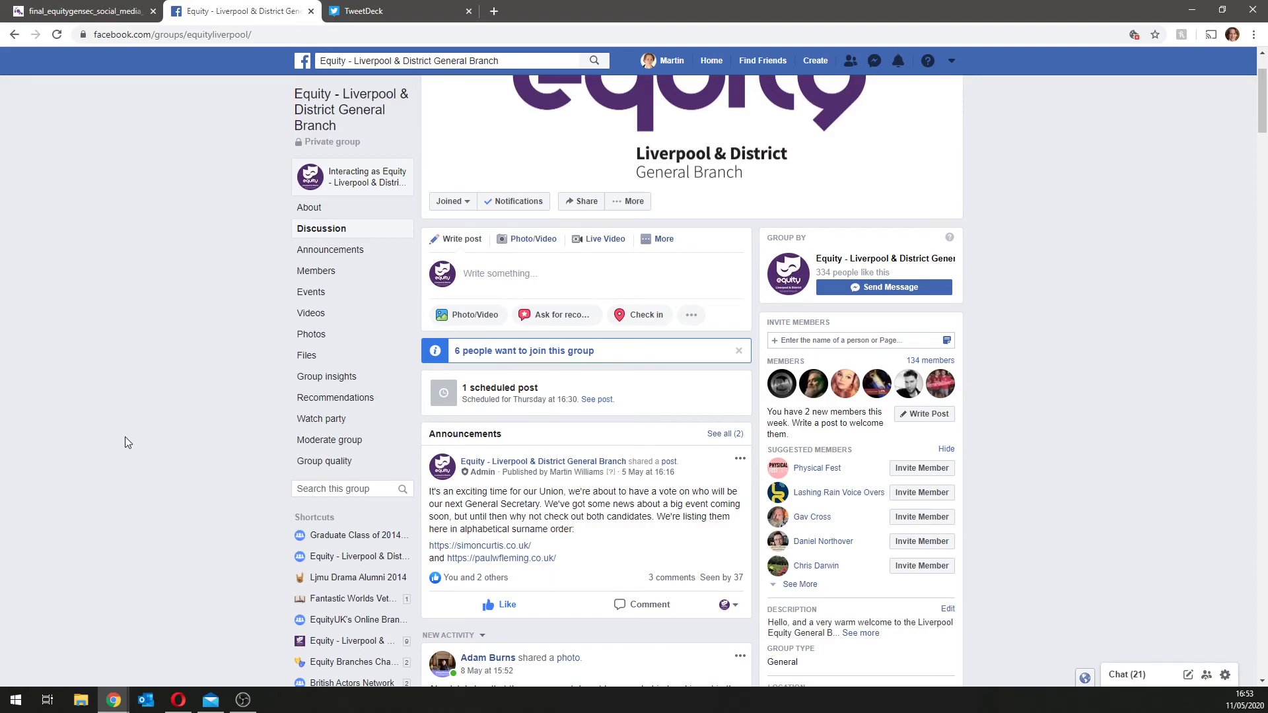
{"action": "left_click", "coordinate": [597, 399]}
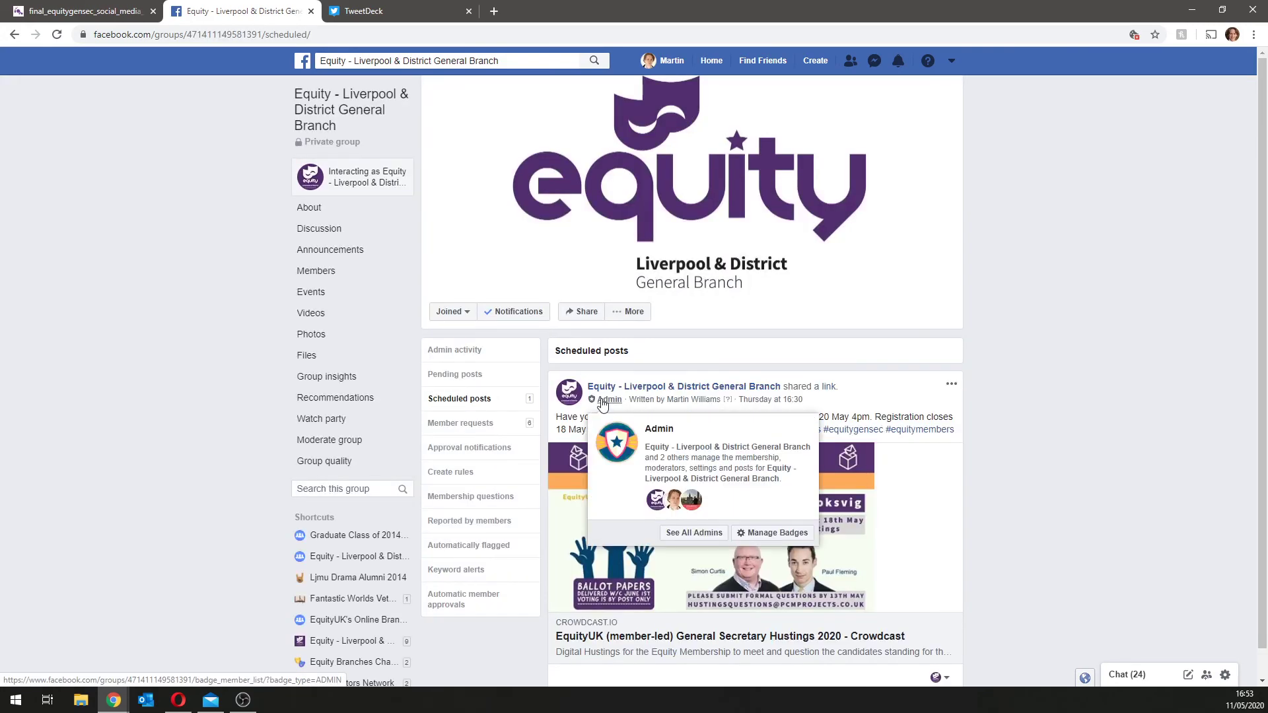
{"action": "left_click", "coordinate": [951, 384]}
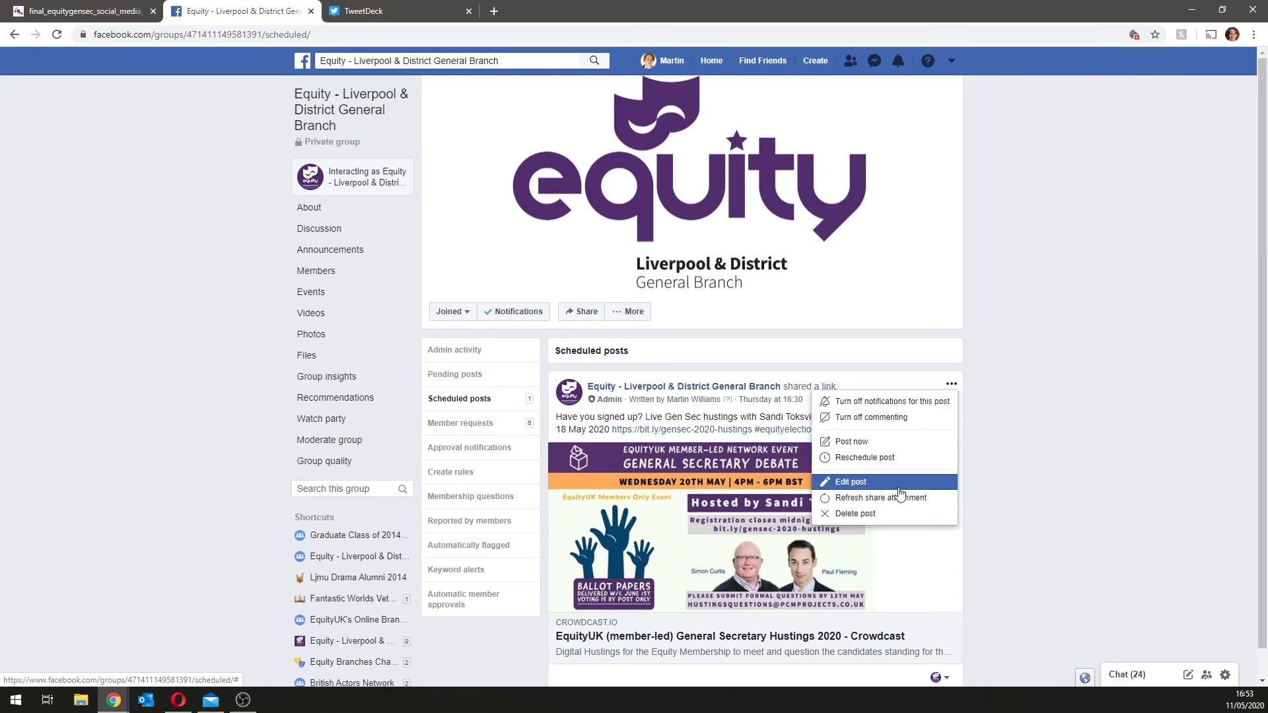
{"action": "left_click", "coordinate": [112, 361]}
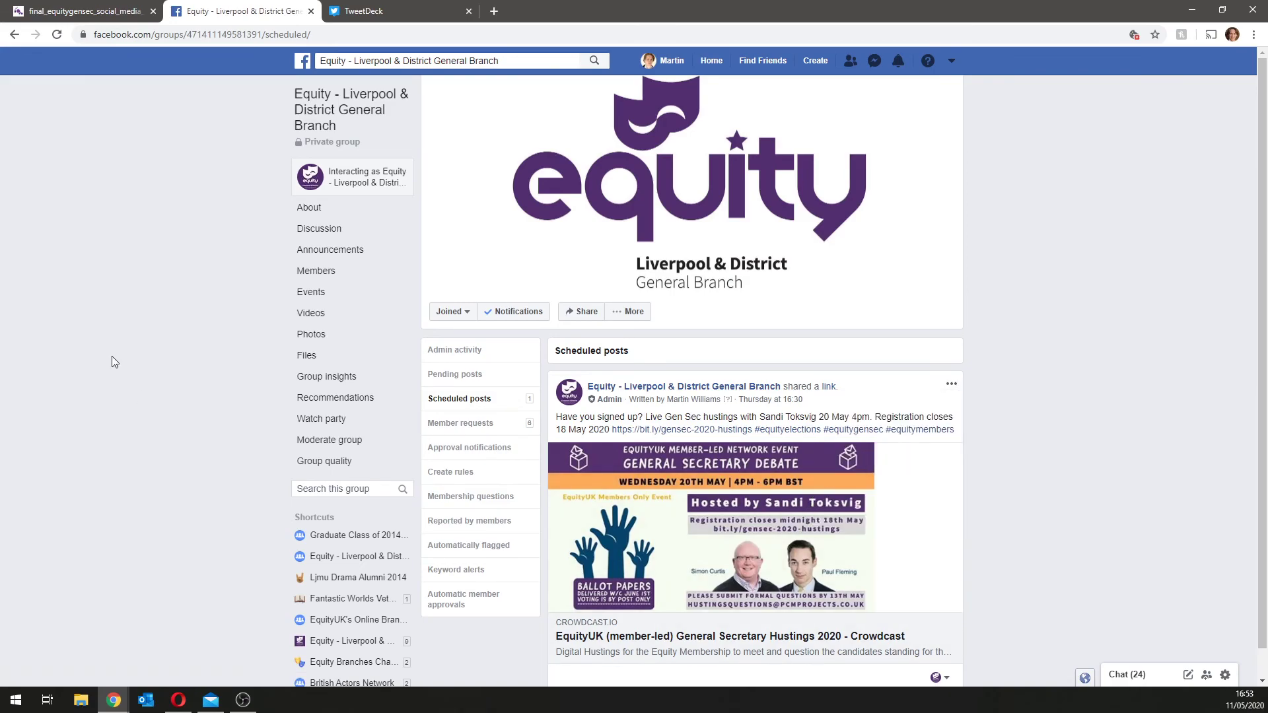